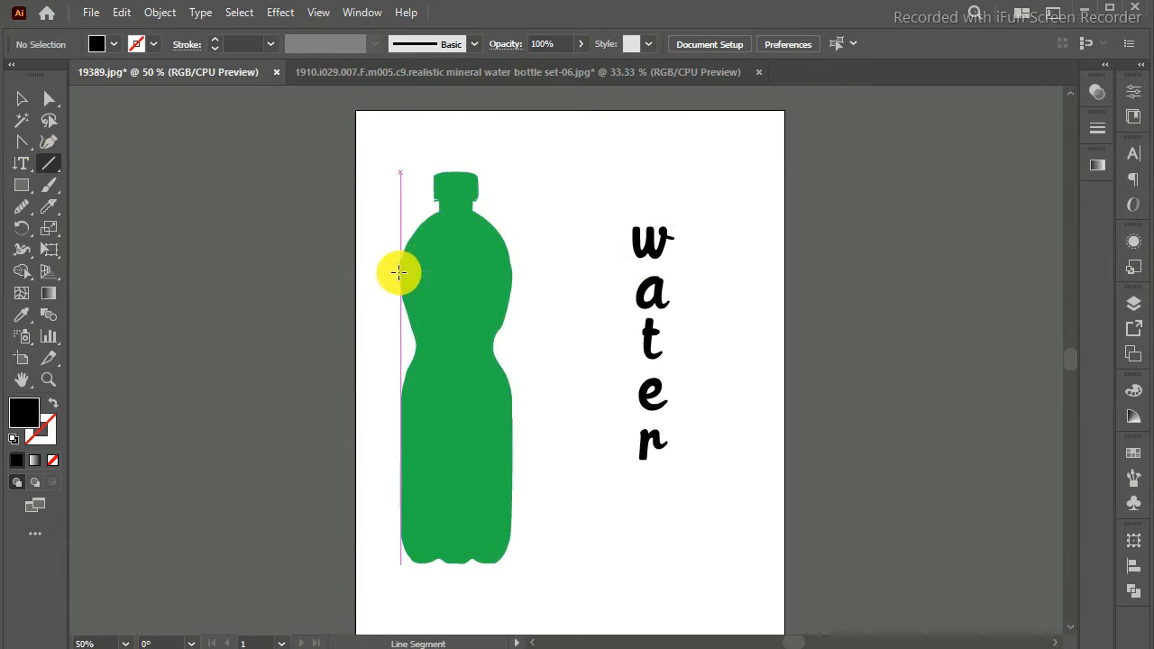
Step: Draw a downward-bowing curve across the bottle's upper body with the Pen tool, giving it a black stroke and no fill
key("p")
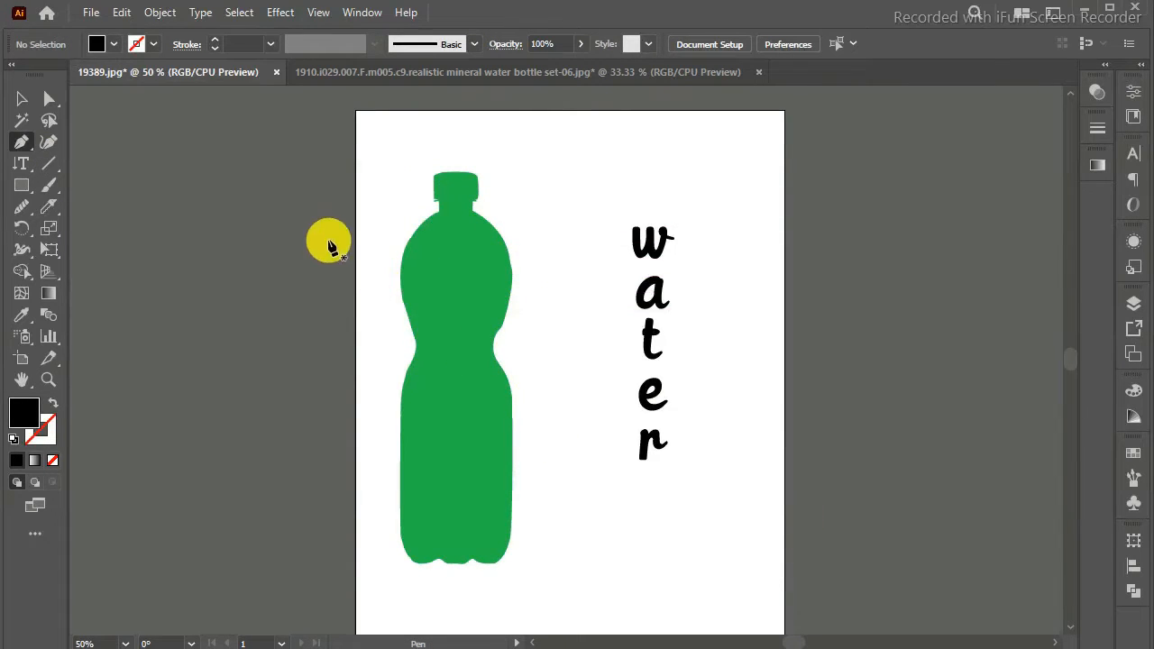
left_click(381, 272)
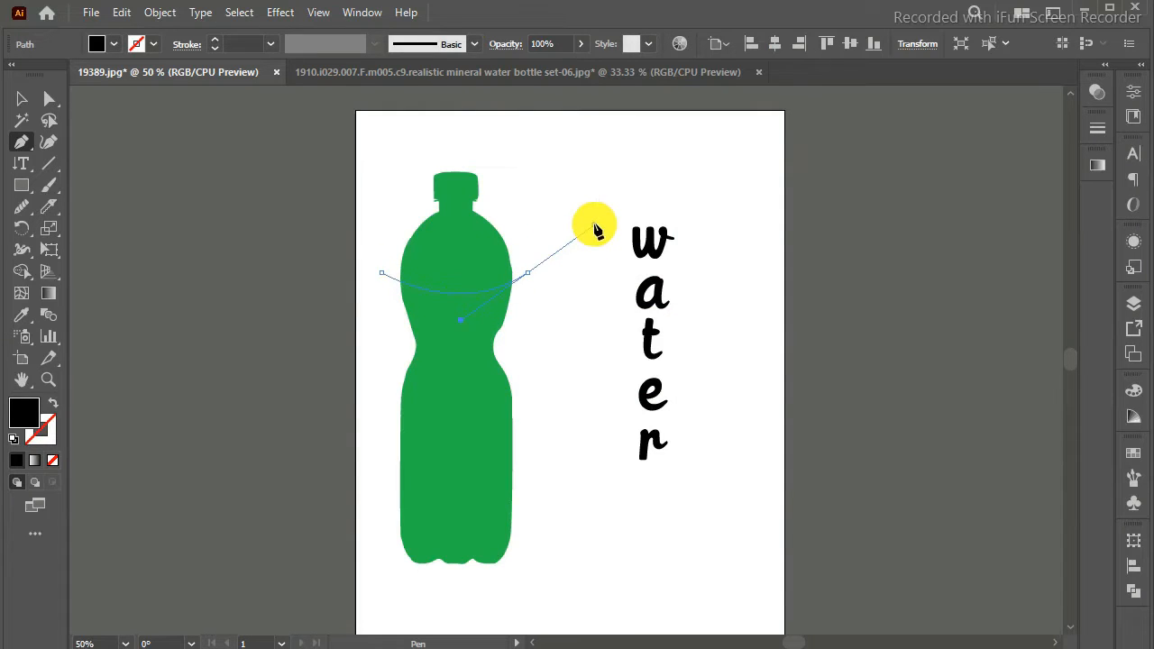
left_click_drag(595, 230, 593, 225)
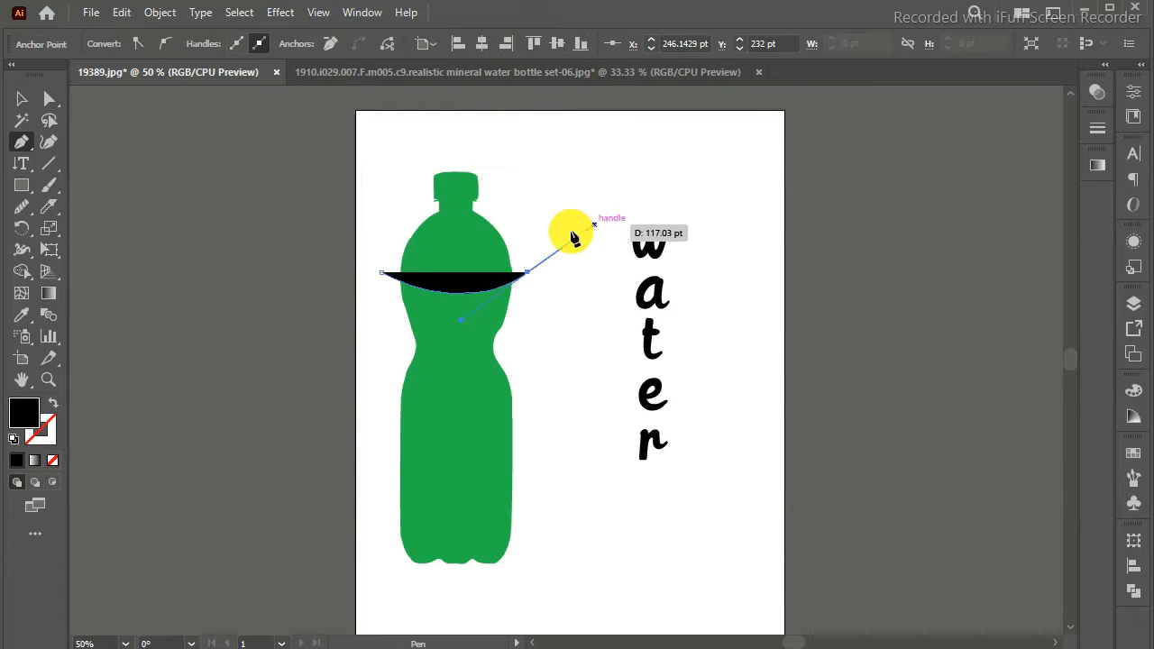
left_click(54, 406)
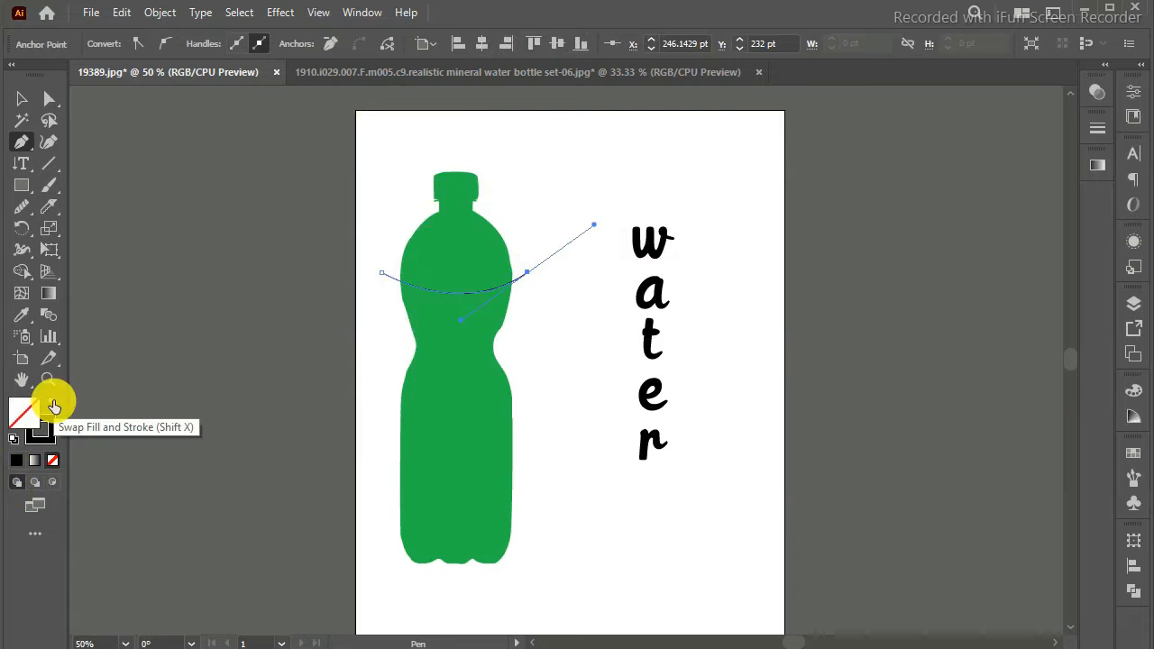
key("Return")
Step: Set the curved line's stroke weight to 10 pt
left_click(1135, 93)
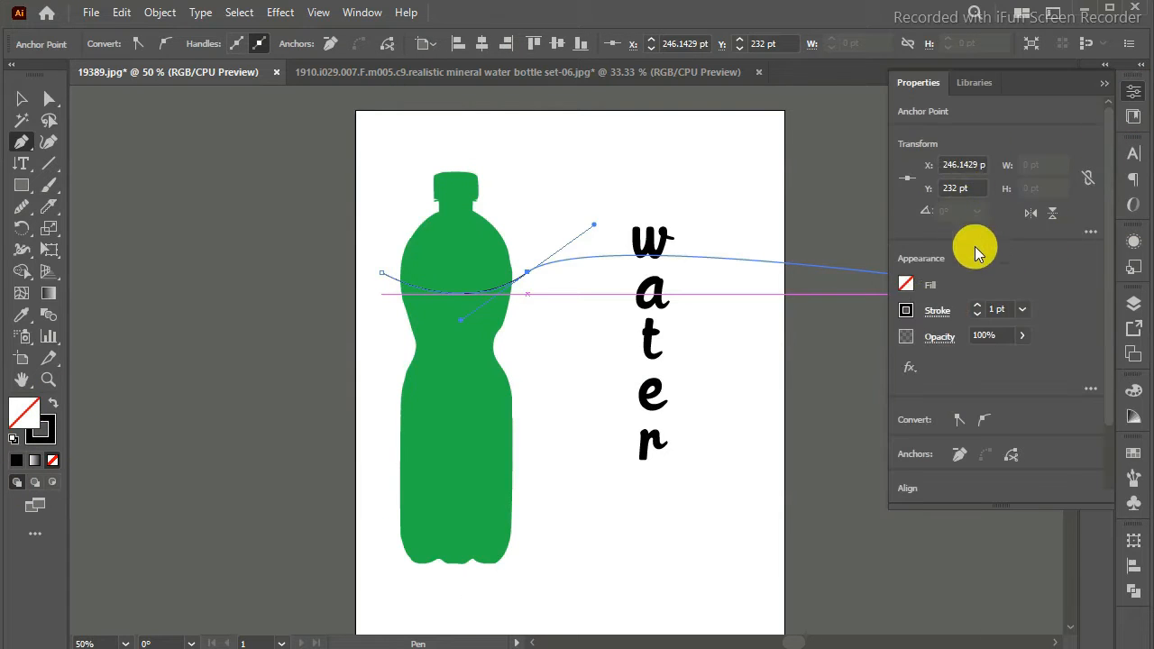
left_click(1105, 82)
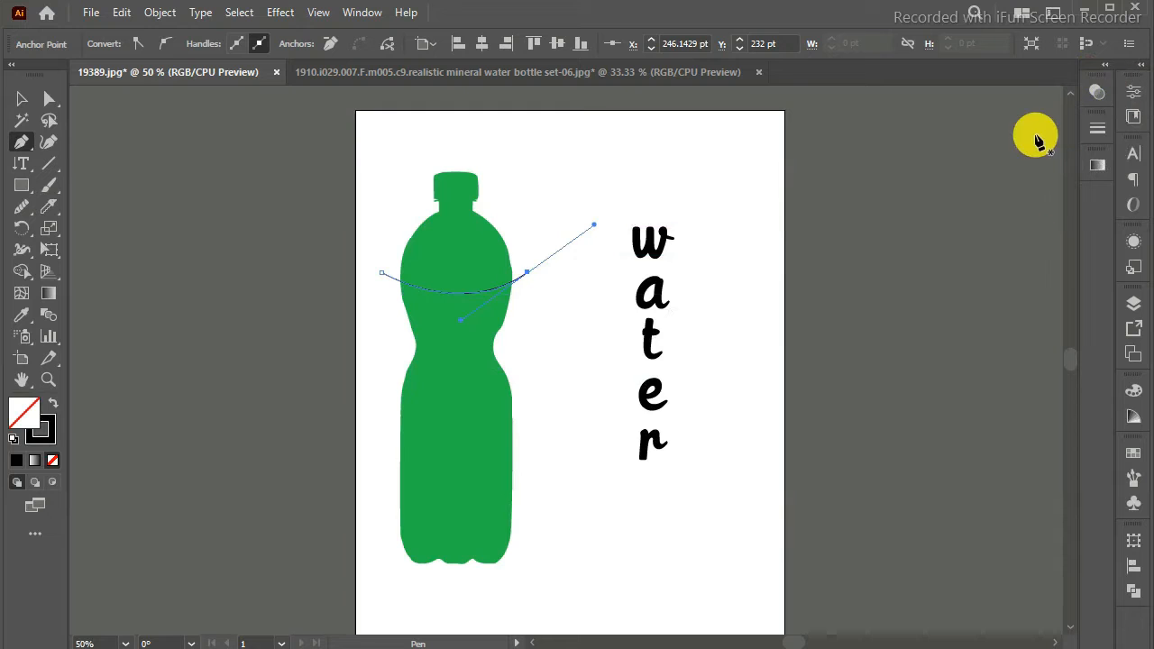
left_click(1134, 93)
left_click(1021, 309)
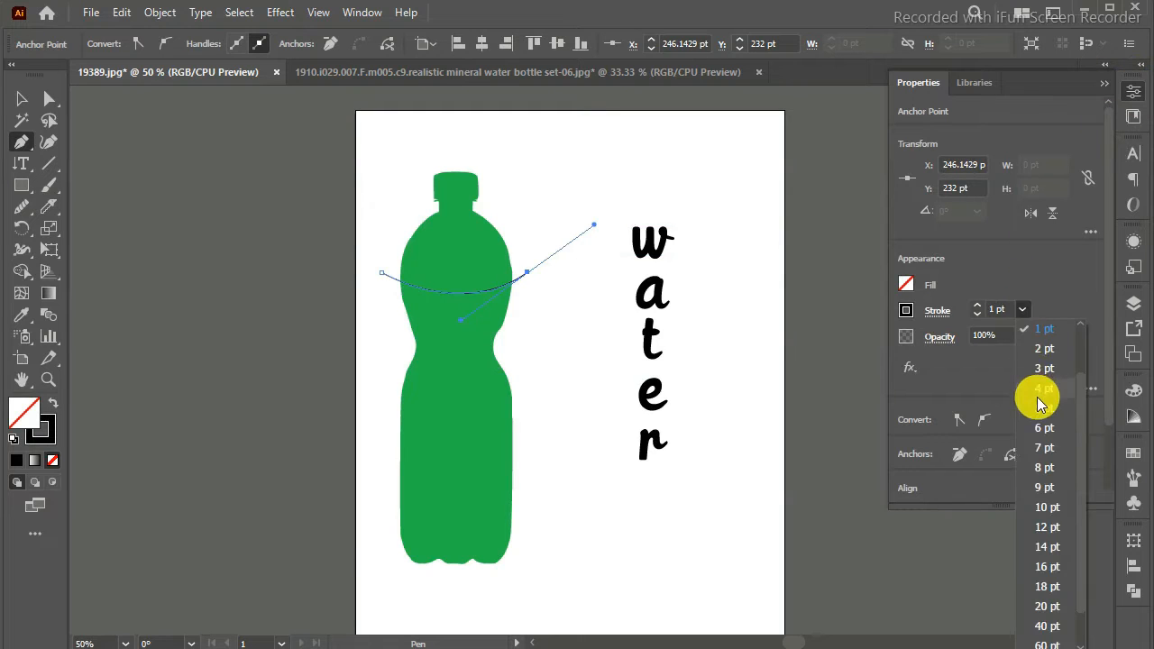
left_click(1041, 408)
left_click(1022, 309)
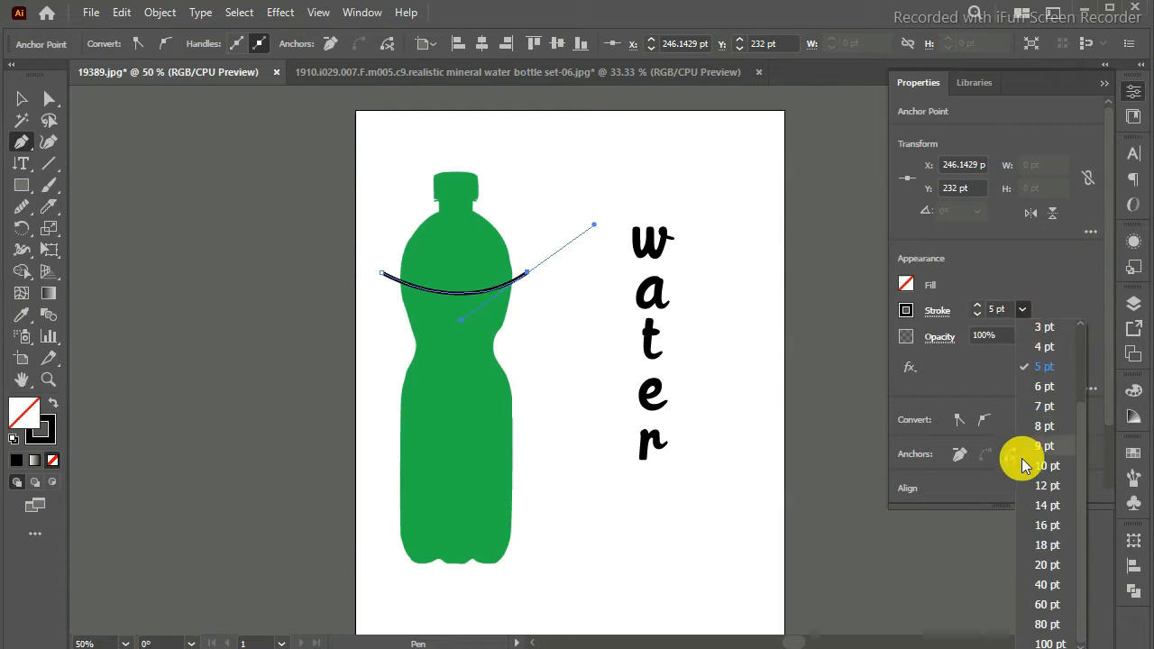
left_click(1025, 463)
left_click(1105, 82)
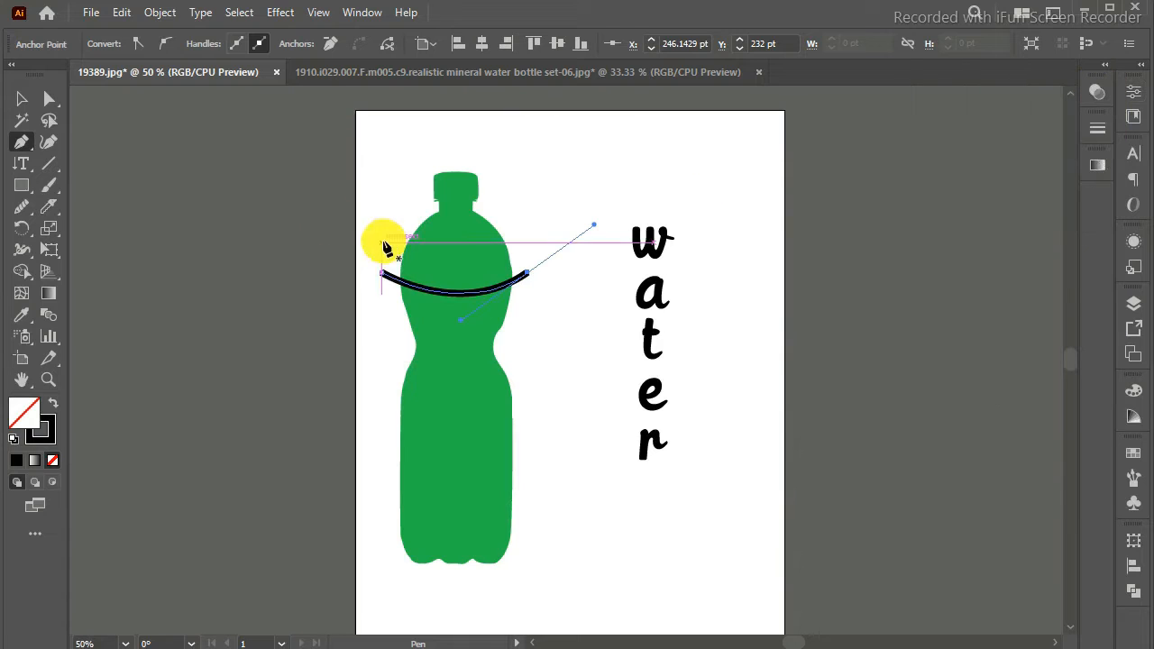
left_click(22, 99)
left_click(22, 142)
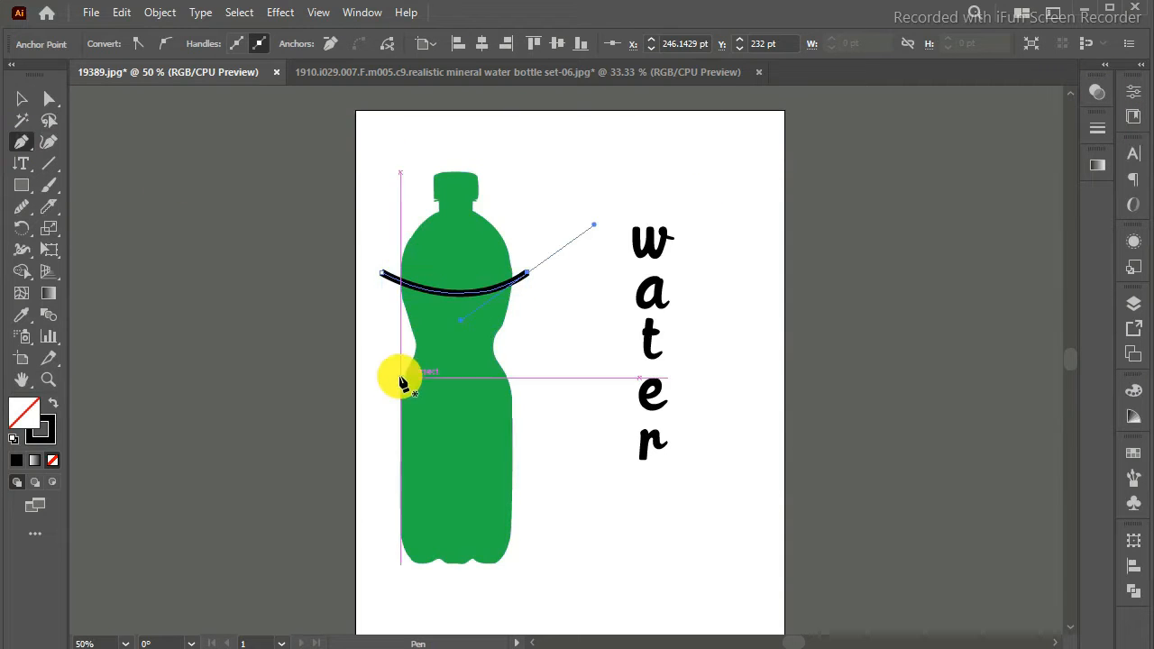
left_click(391, 351)
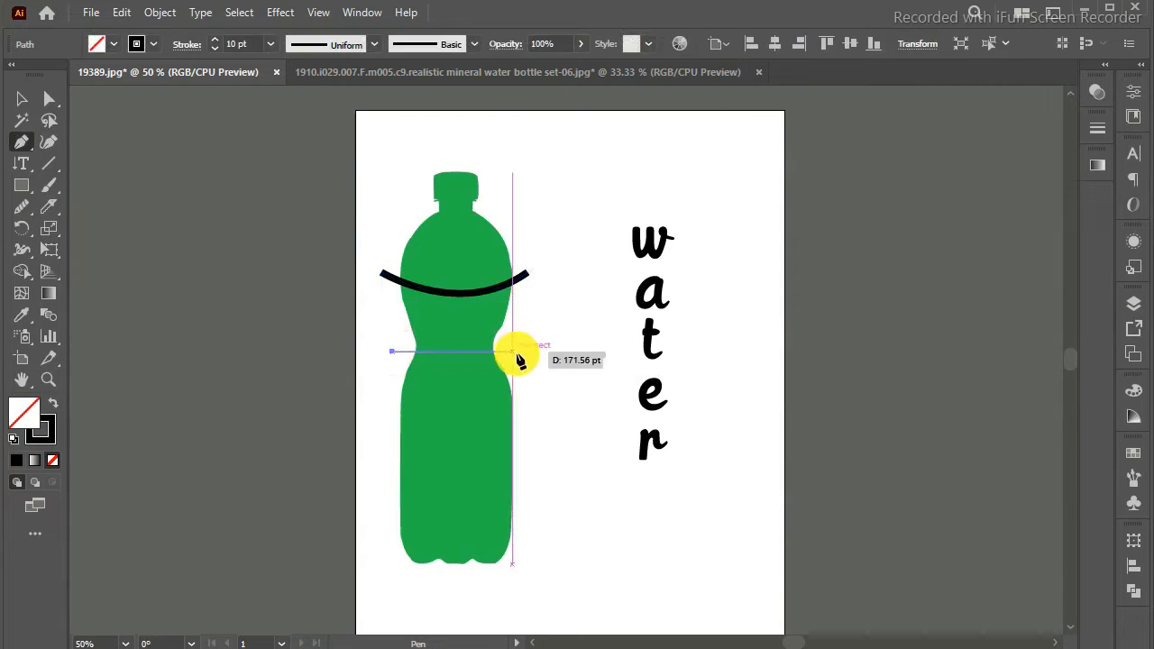
left_click_drag(555, 412, 549, 399)
key("ctrl+z")
key("ctrl+z")
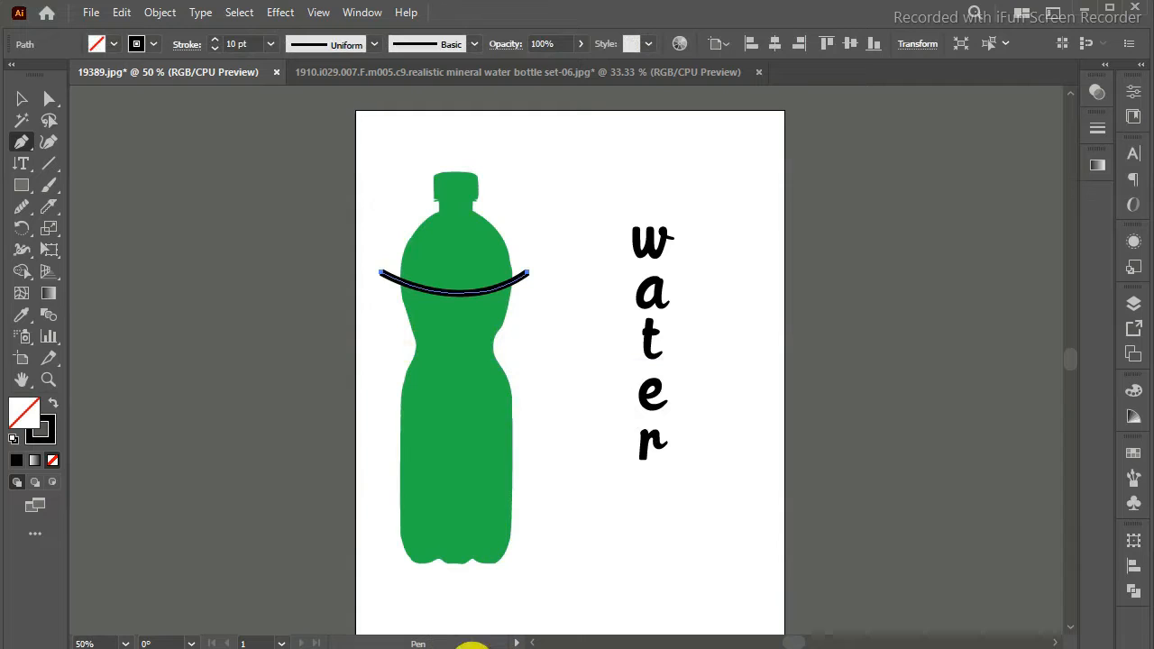
Step: Draw an upward-arching curve across the bottle's narrow waist with the Pen tool, extending slightly beyond both sides
left_click(381, 359)
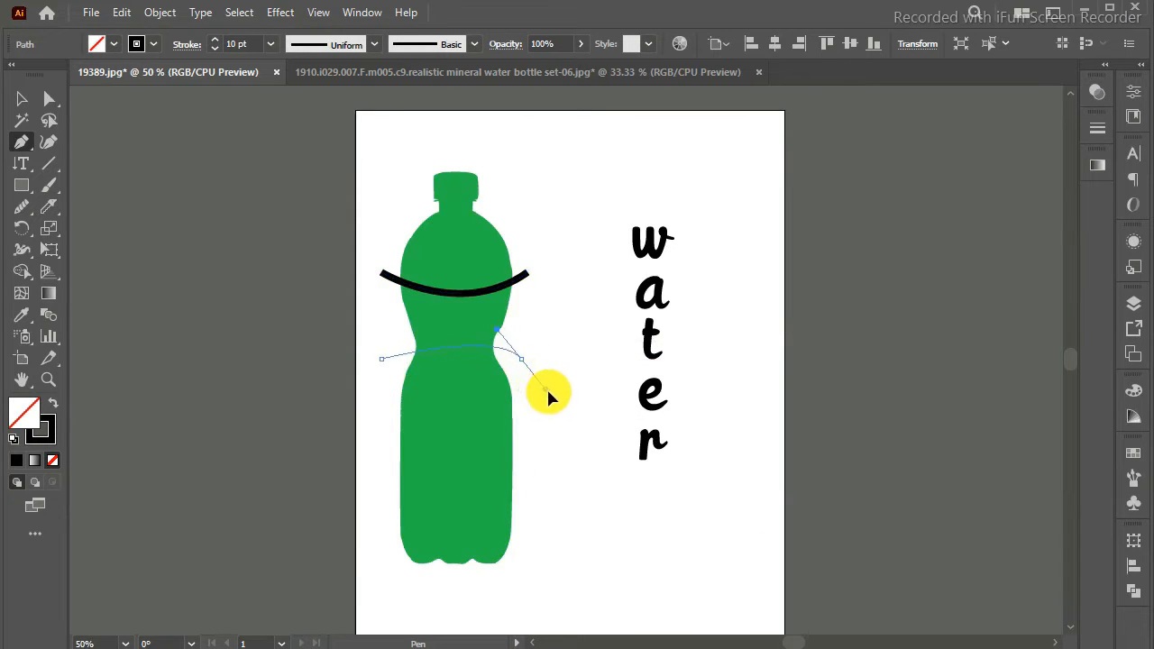
left_click_drag(572, 384, 572, 383)
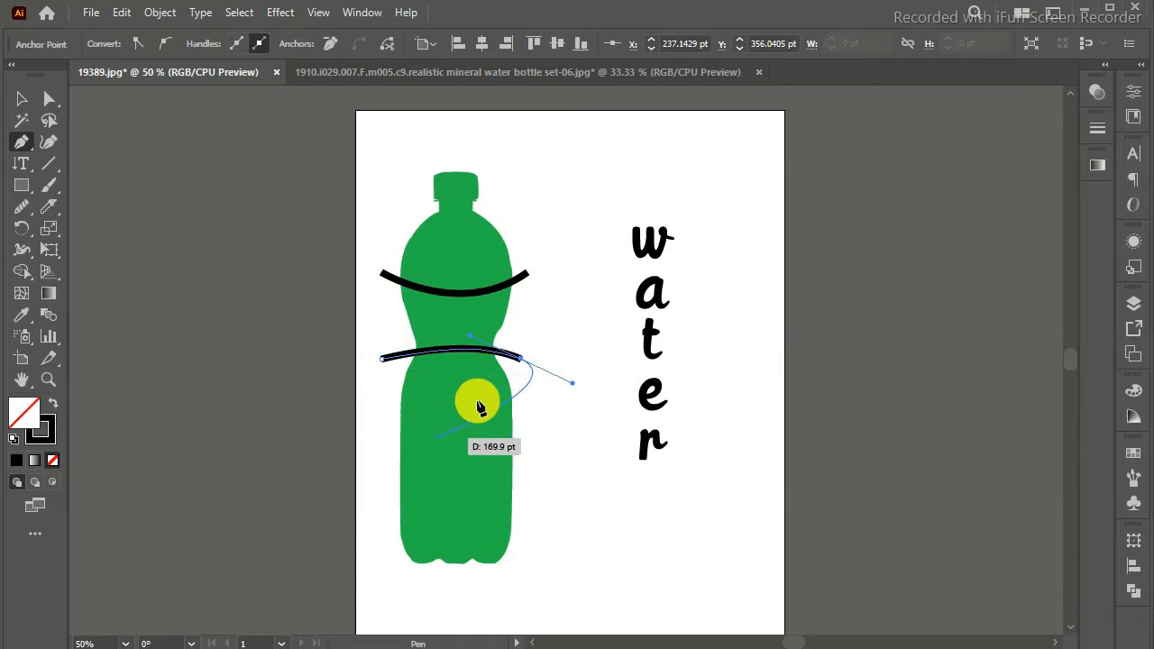
key("Return")
Step: Draw a straight horizontal line across the bottle's lower body, extending past both sides, and remove the stray anchor started below it
left_click(381, 444)
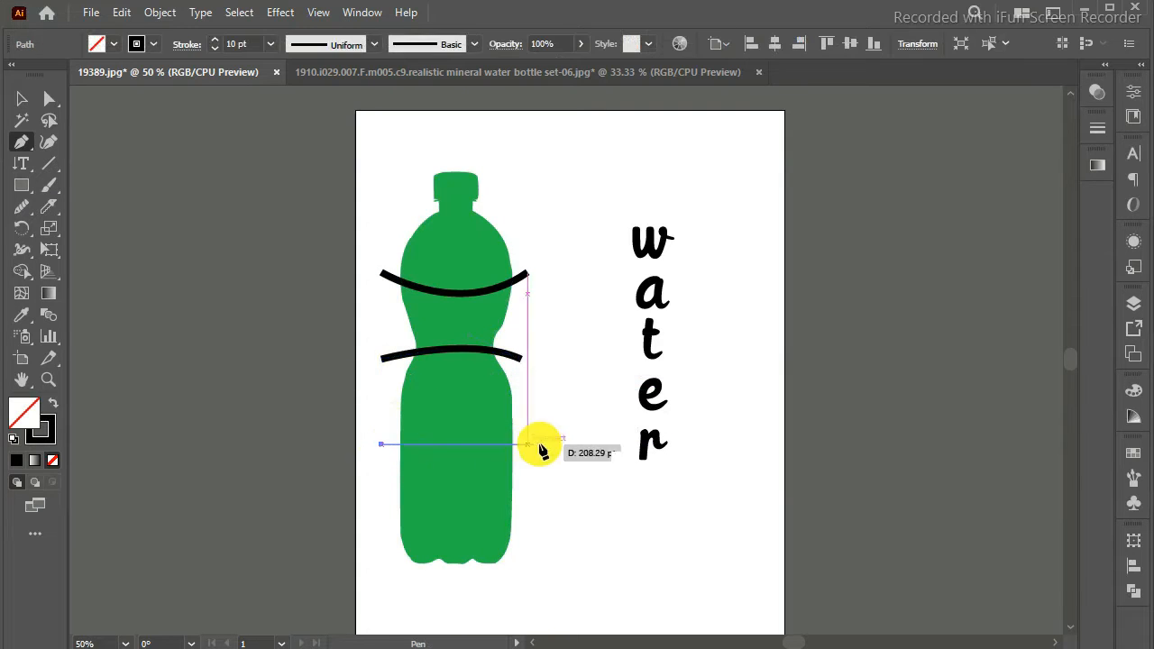
left_click(538, 445)
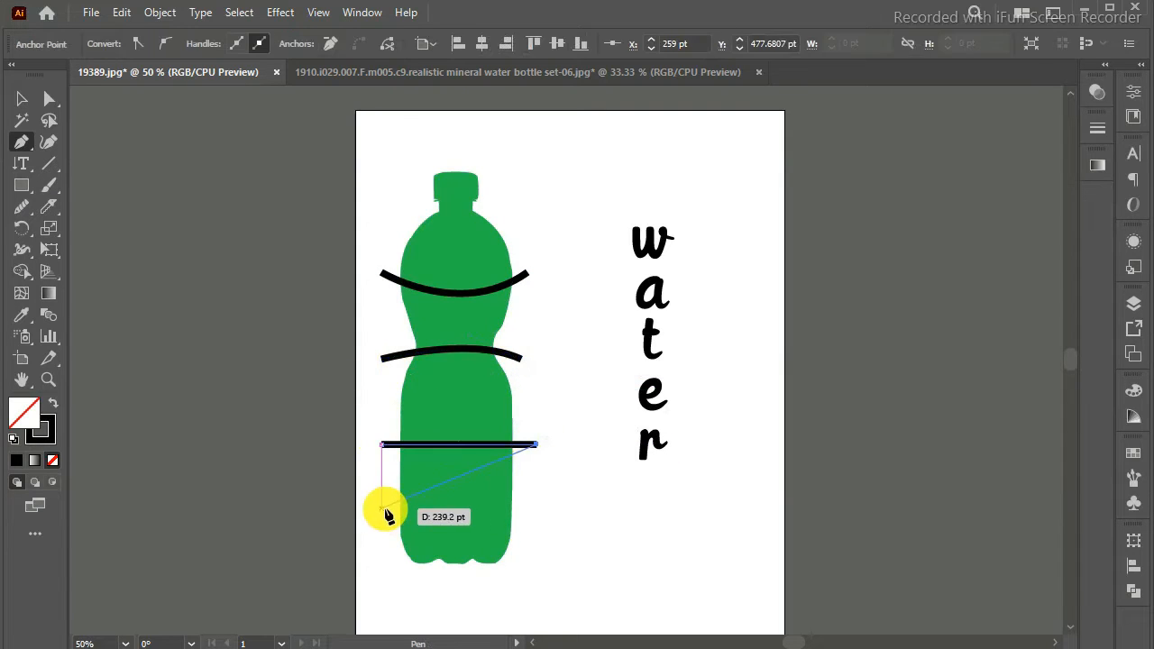
key("Return")
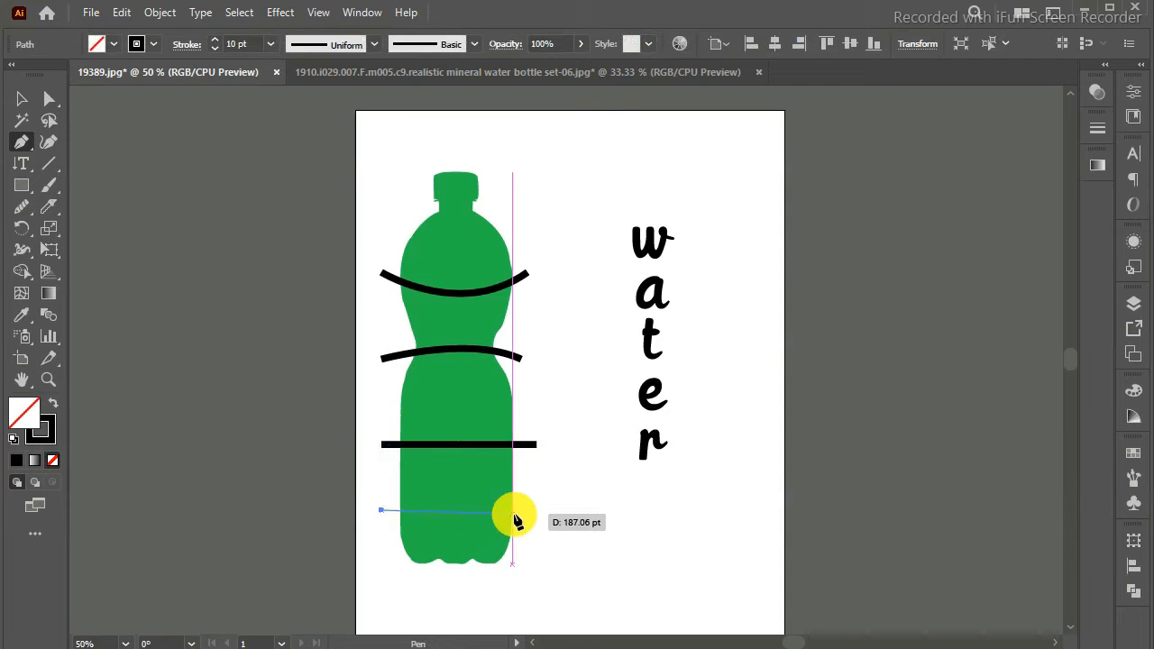
key("BackSpace")
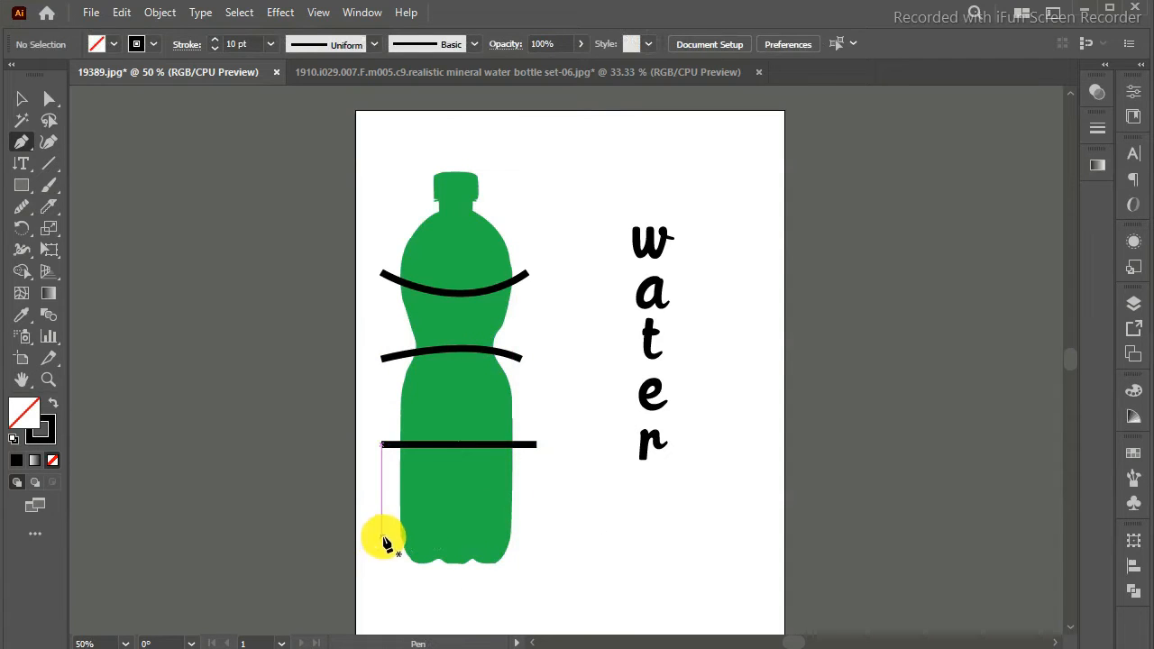
Step: Draw a nearly horizontal line about 179 pt long across the base of the bottle's neck
left_click(394, 216)
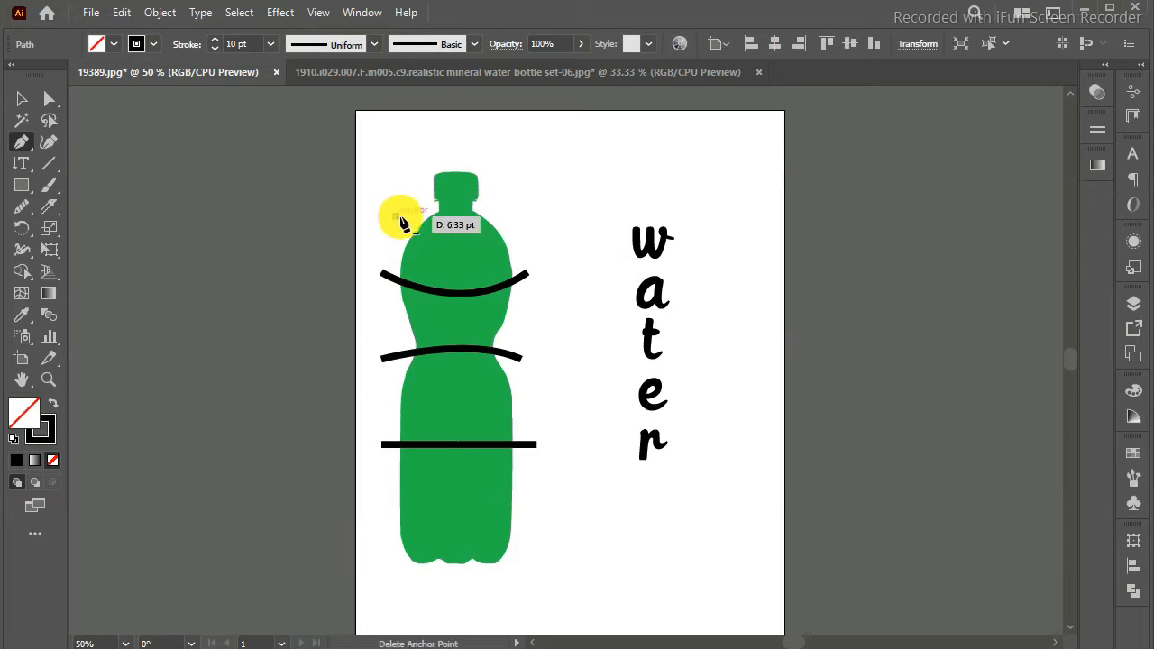
left_click(520, 215)
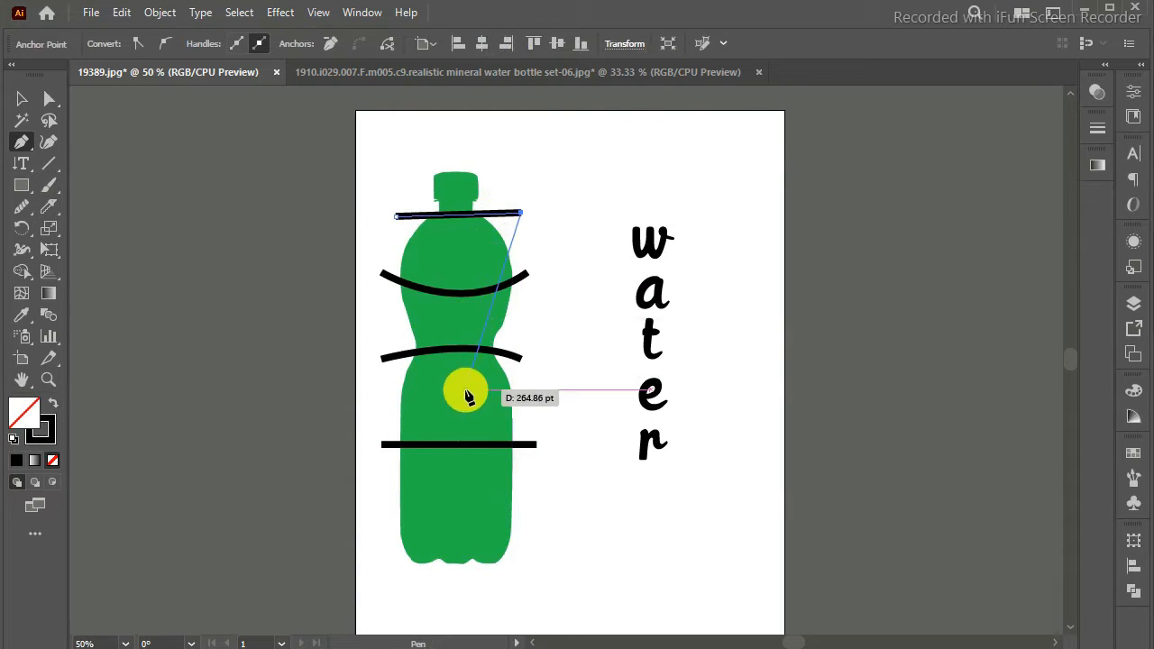
left_click(382, 501)
key("ctrl+z")
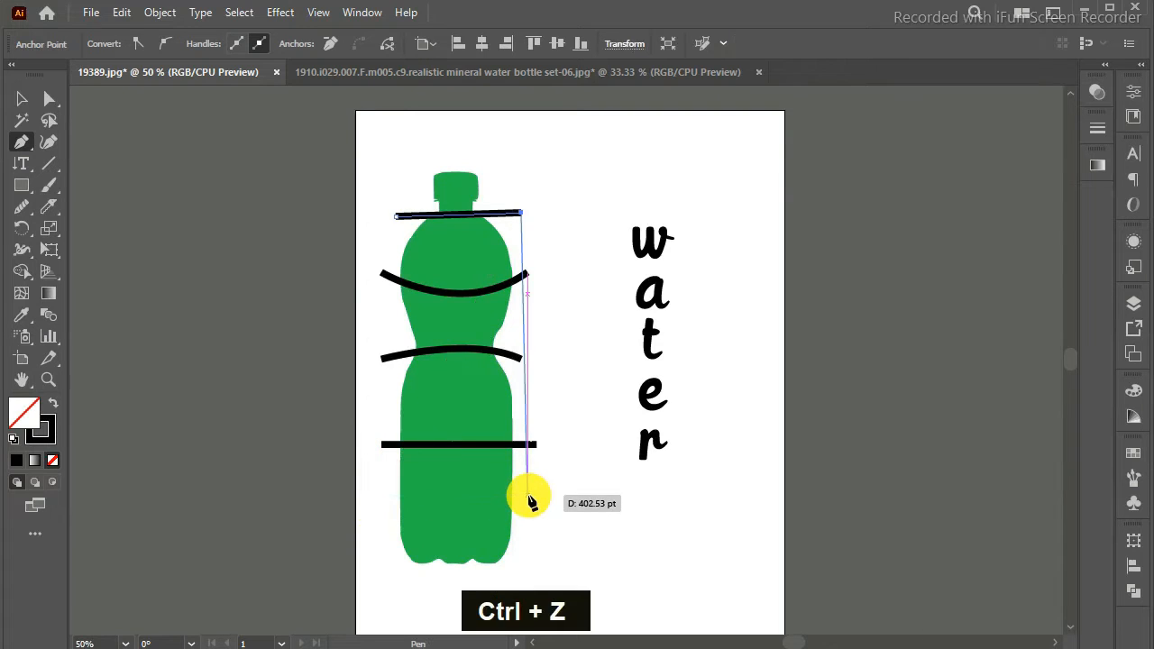
key("Return")
Step: Draw two more lines across the bottle, a slightly slanted one beneath the lower-body line and a horizontal one near the base
left_click(382, 496)
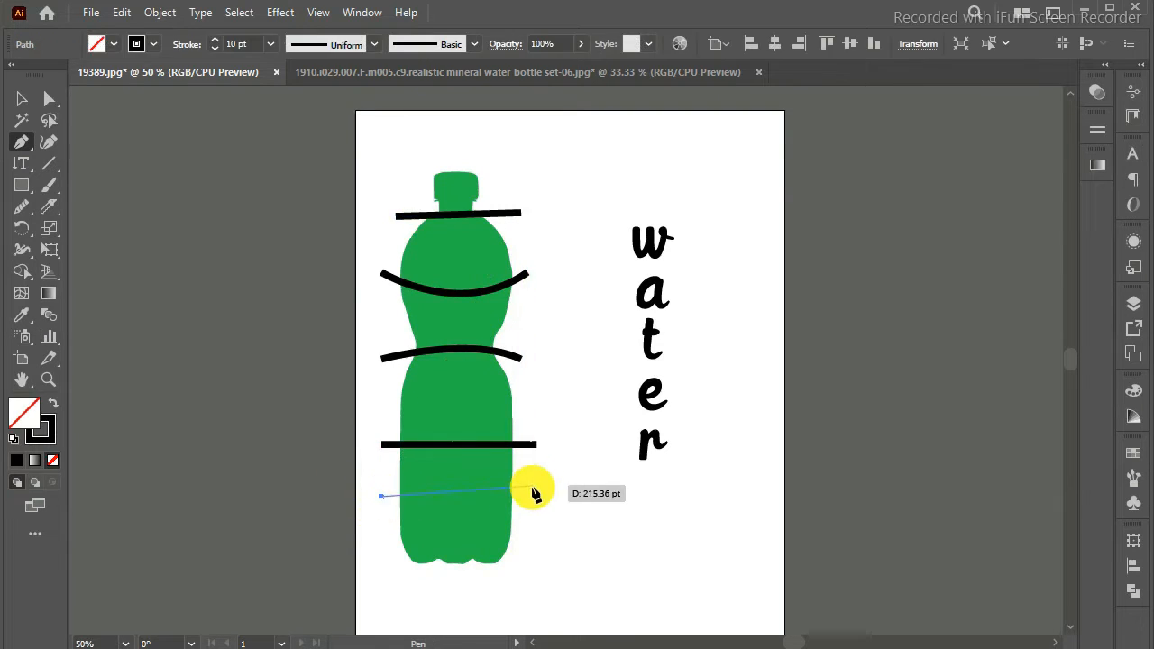
left_click(536, 494)
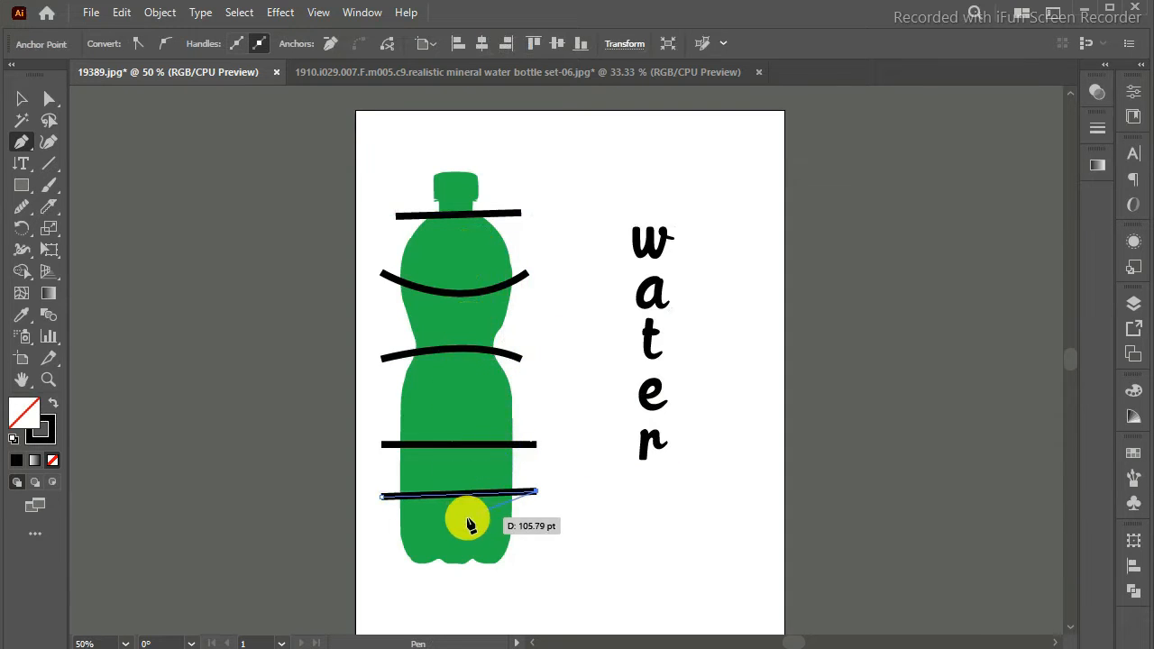
key("Return")
key("Return")
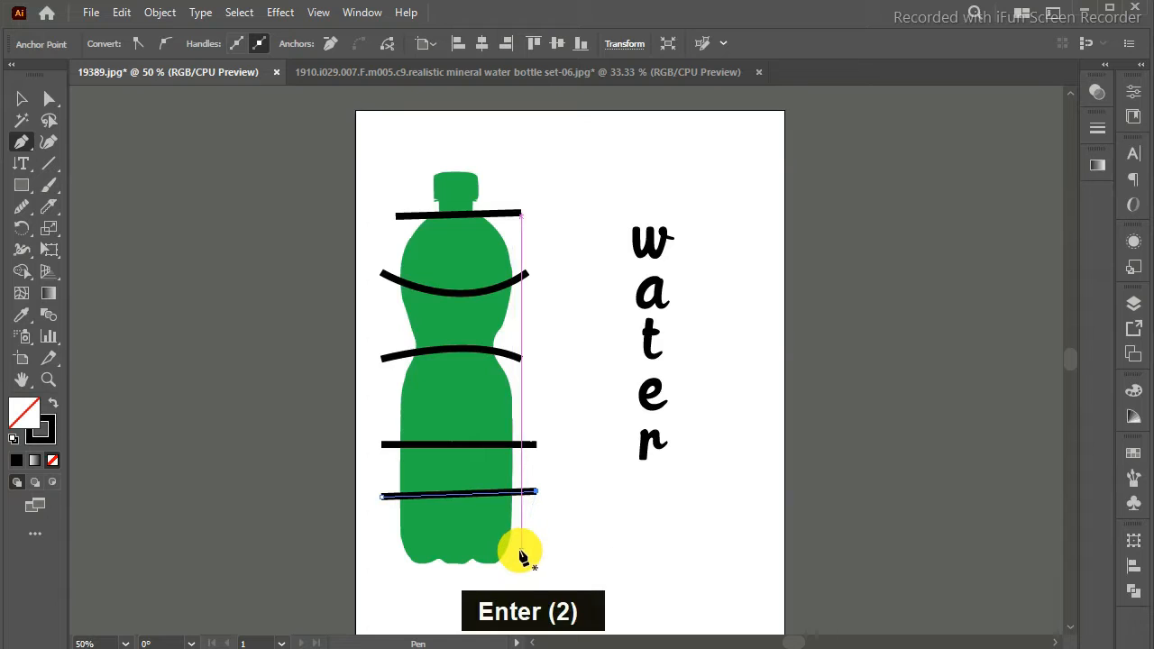
left_click(522, 550)
left_click(375, 550)
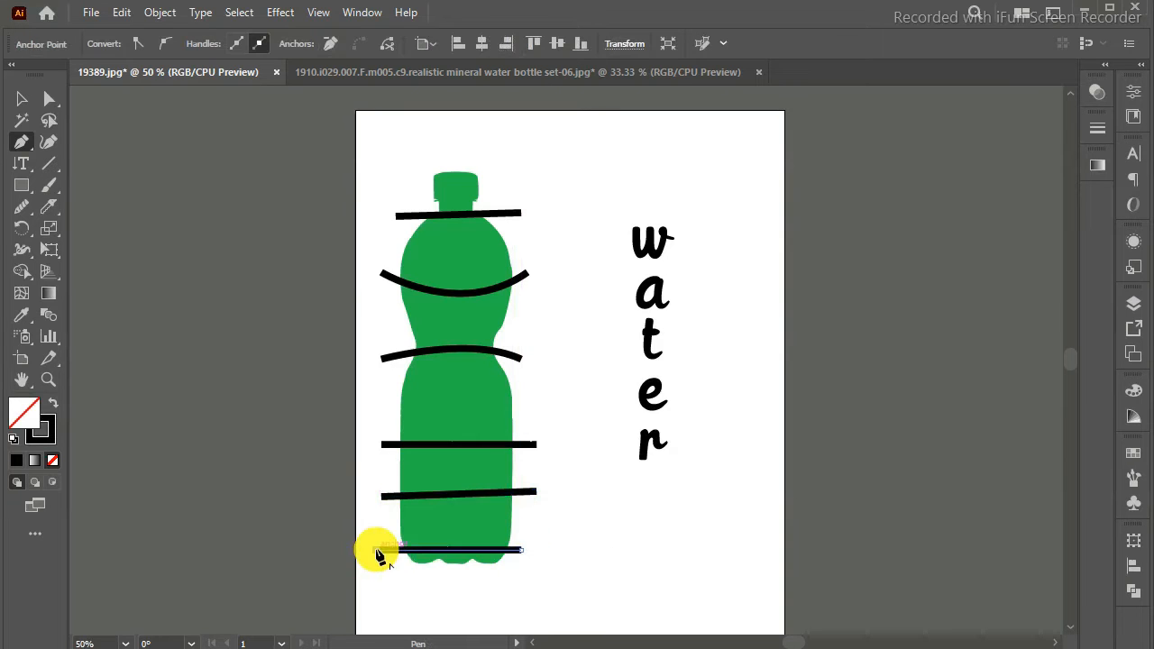
Step: Apply Outline Stroke to the bottle together with the neck line, the upper curve and the three lower lines
left_click(23, 104)
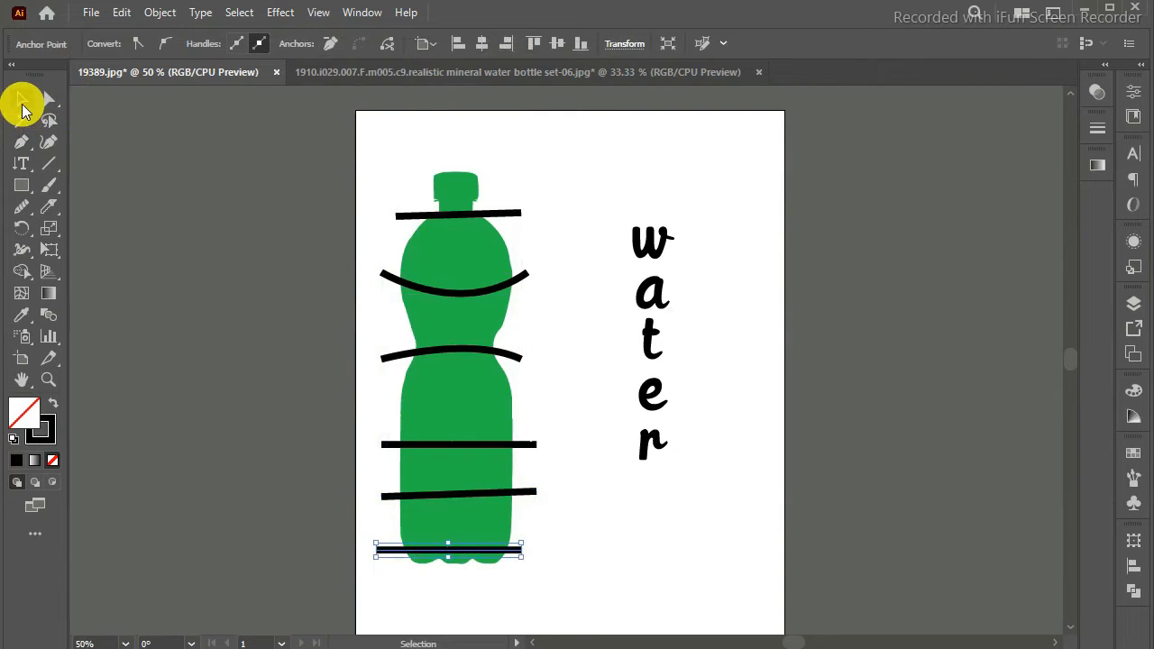
left_click(510, 216)
left_click(500, 280, "shift")
left_click(491, 397, "shift")
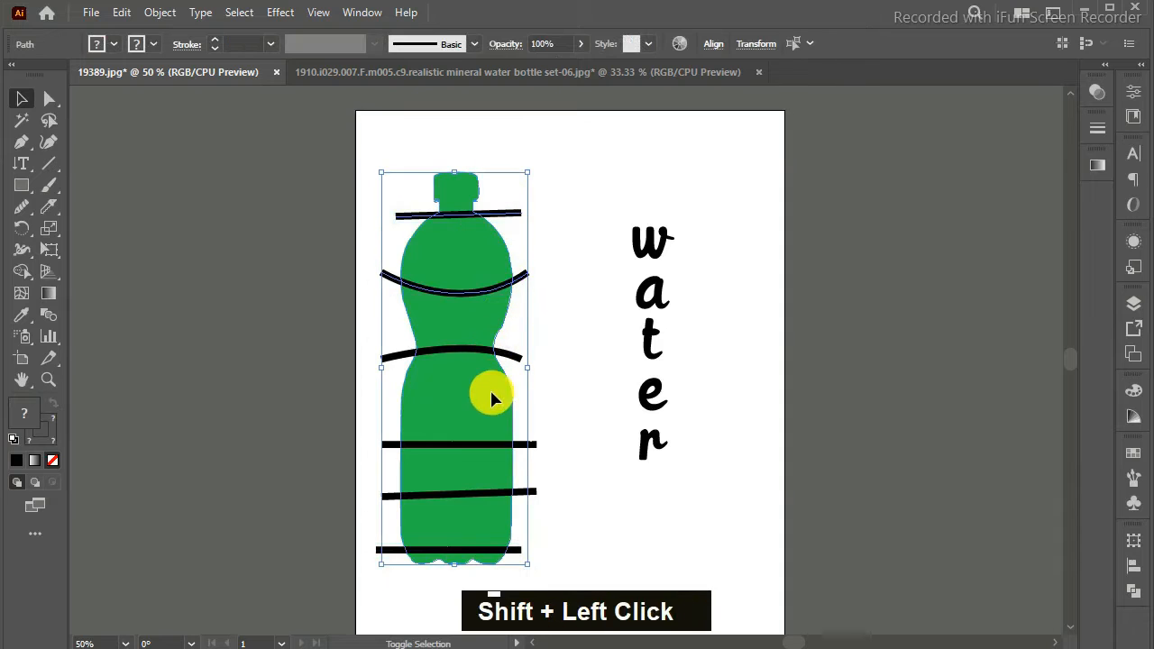
left_click(490, 444, "shift")
left_click(489, 494, "shift")
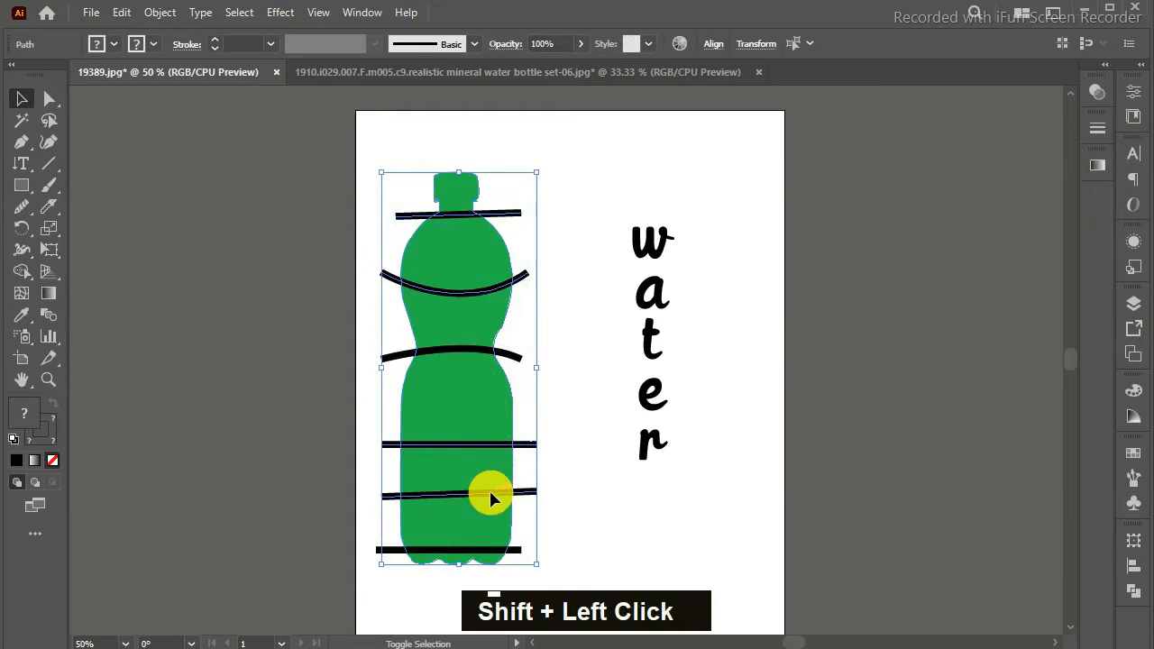
left_click(487, 552, "shift")
right_click(493, 292)
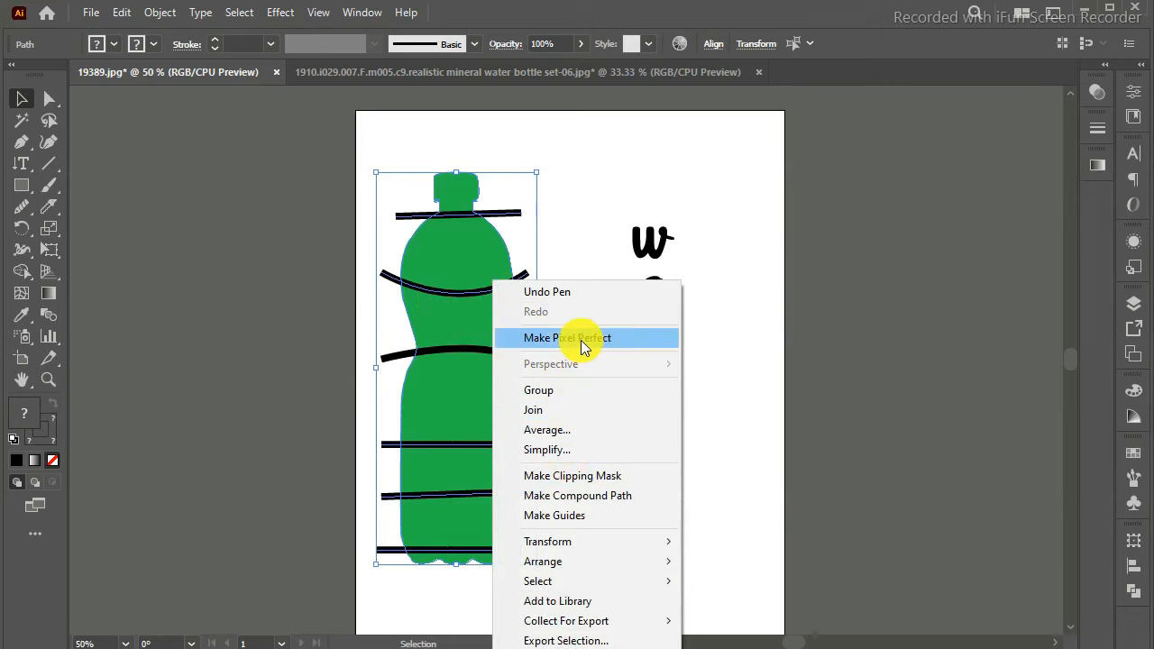
left_click(157, 13)
mouse_move(367, 431)
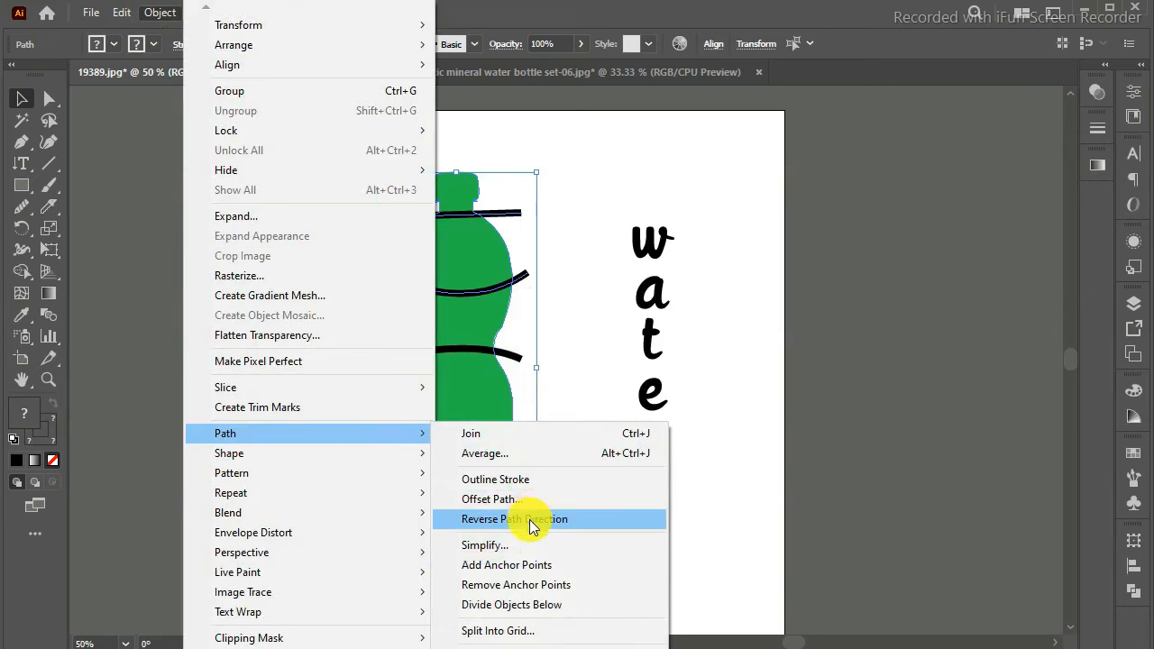
left_click(531, 479)
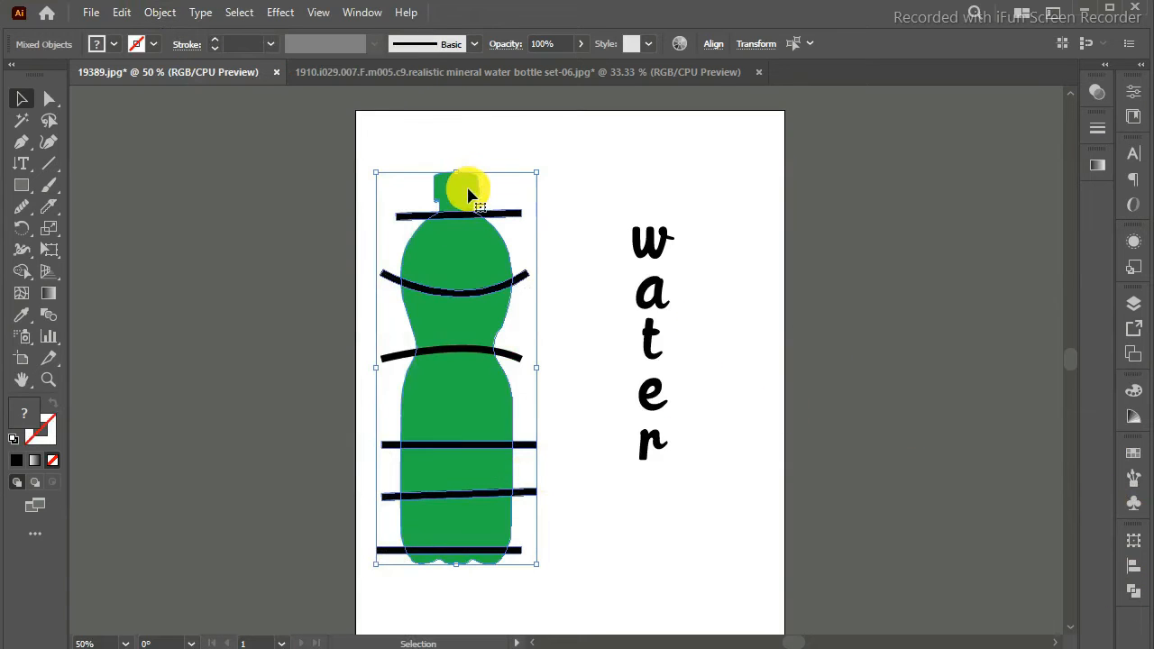
Step: Cut the three straight lower lines, two curves and neck line out of the green bottle with Minus Front, leaving separate sections
left_click(615, 149)
left_click(490, 213)
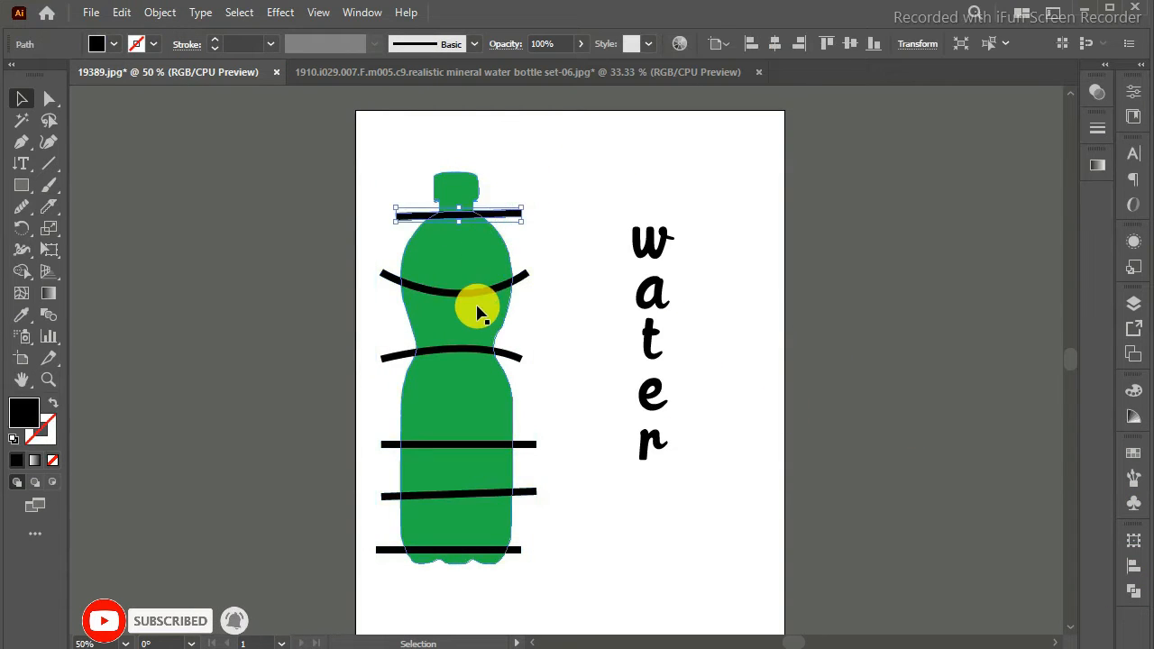
left_click(474, 290, "shift")
left_click(473, 352, "shift")
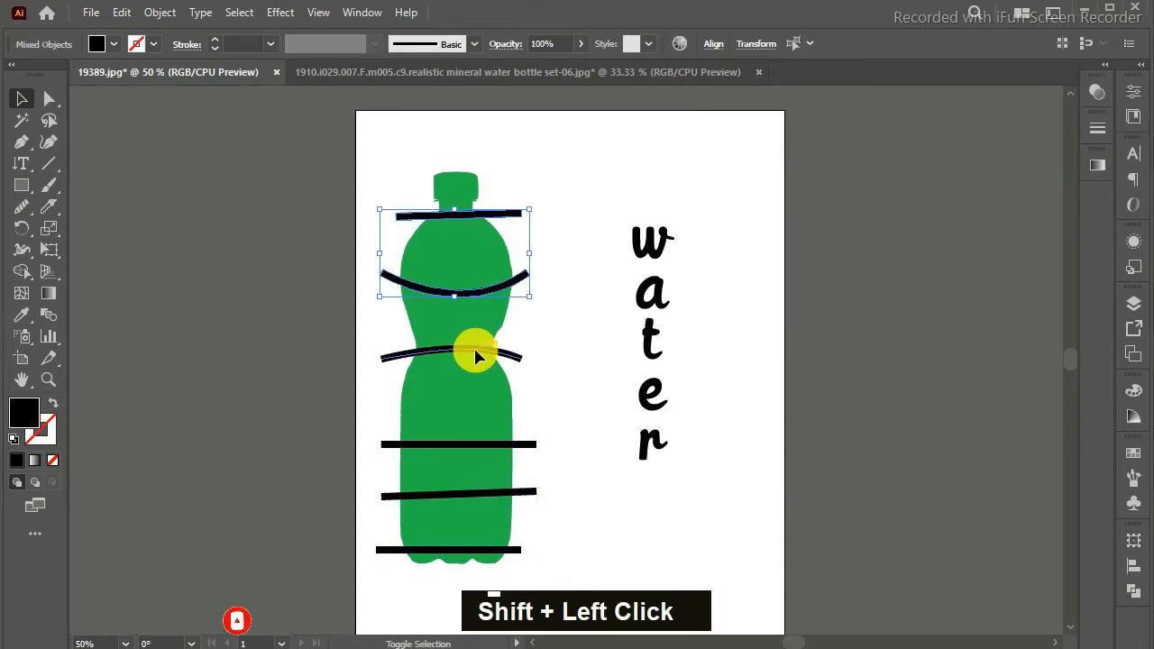
left_click(475, 444, "shift")
left_click(474, 495, "shift")
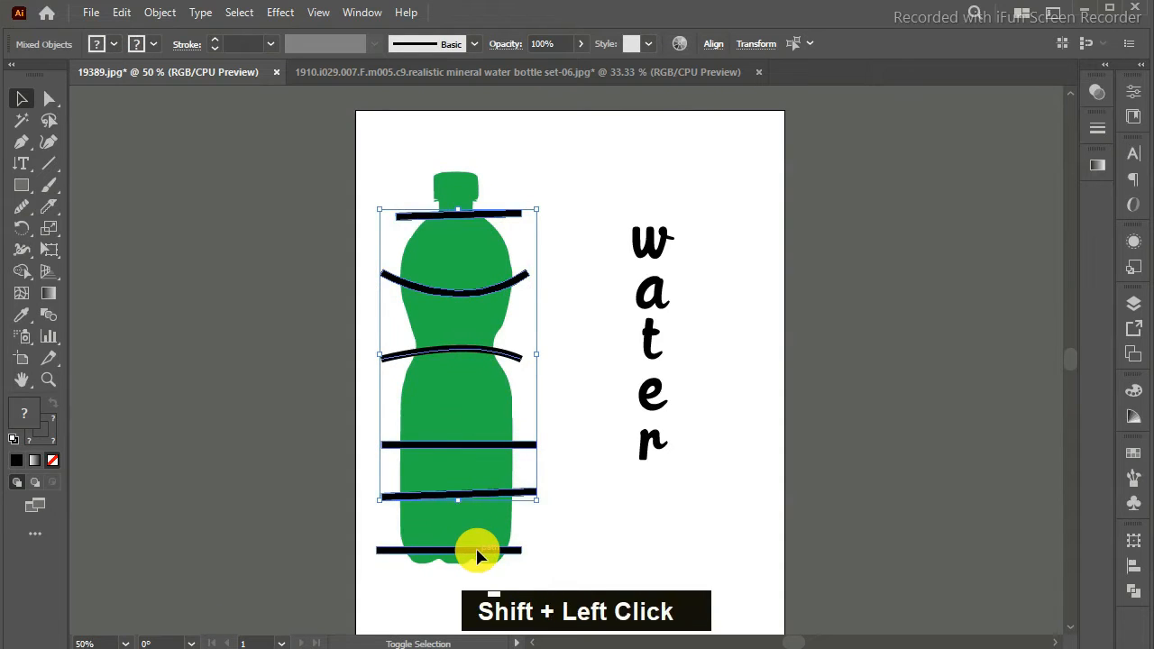
left_click(475, 552, "shift")
left_click(467, 187, "shift")
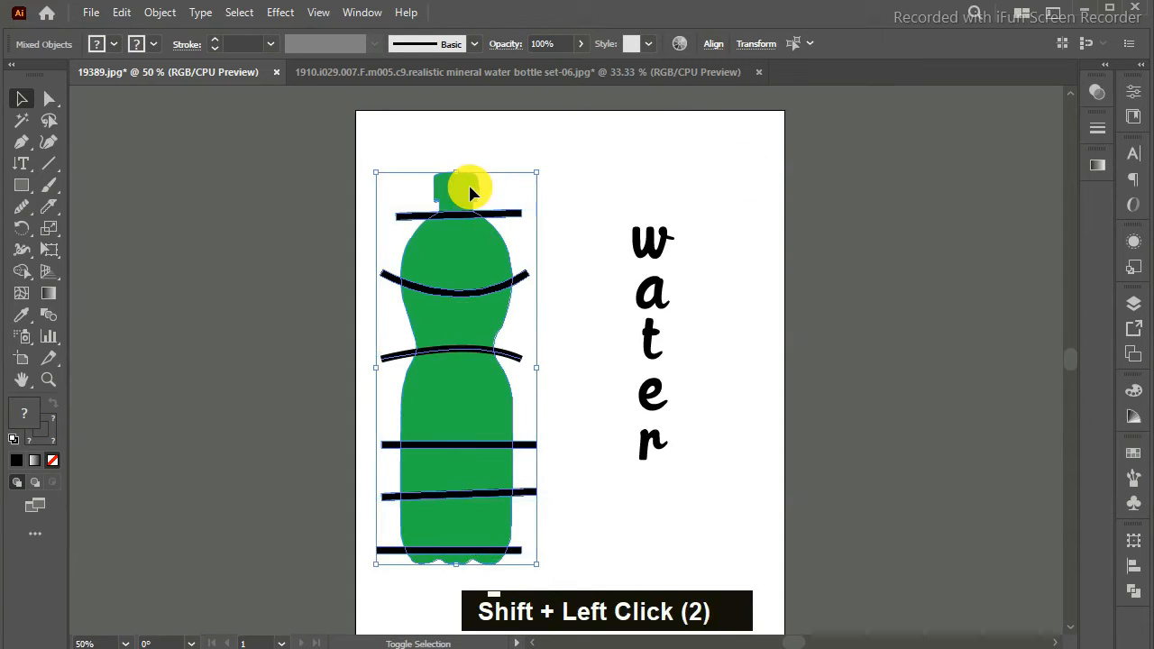
left_click(1129, 575)
left_click(1019, 482)
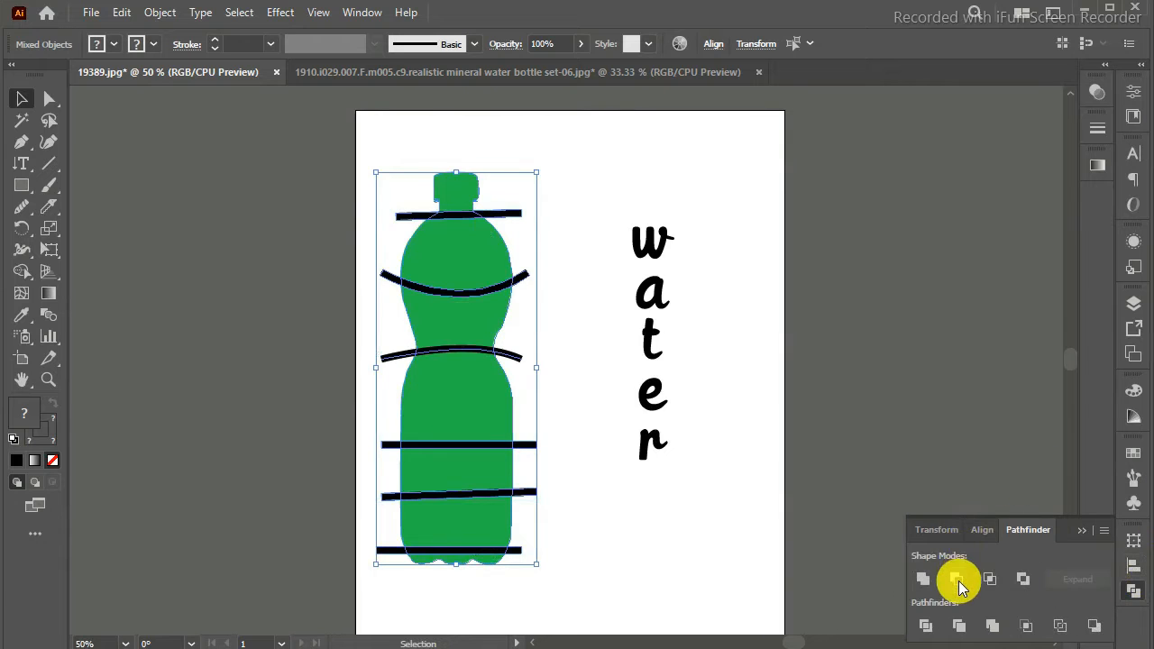
left_click(958, 581)
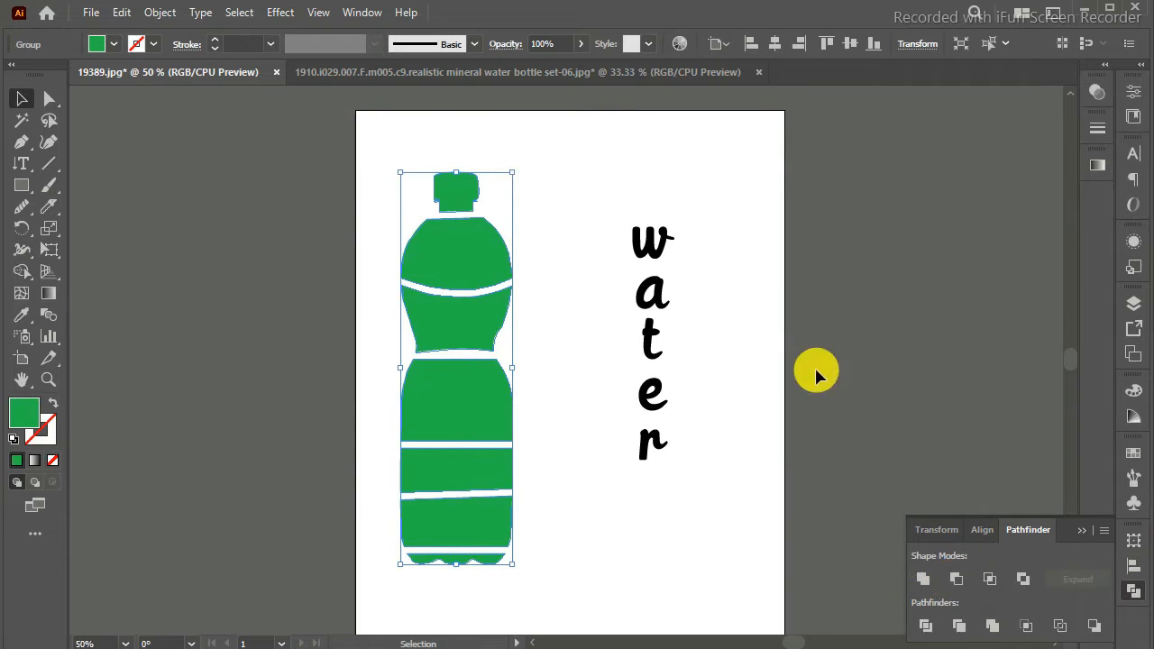
Step: Ungroup the cut green bottle so that each section is a separate object
left_click(212, 198)
left_click(438, 240)
right_click(472, 242)
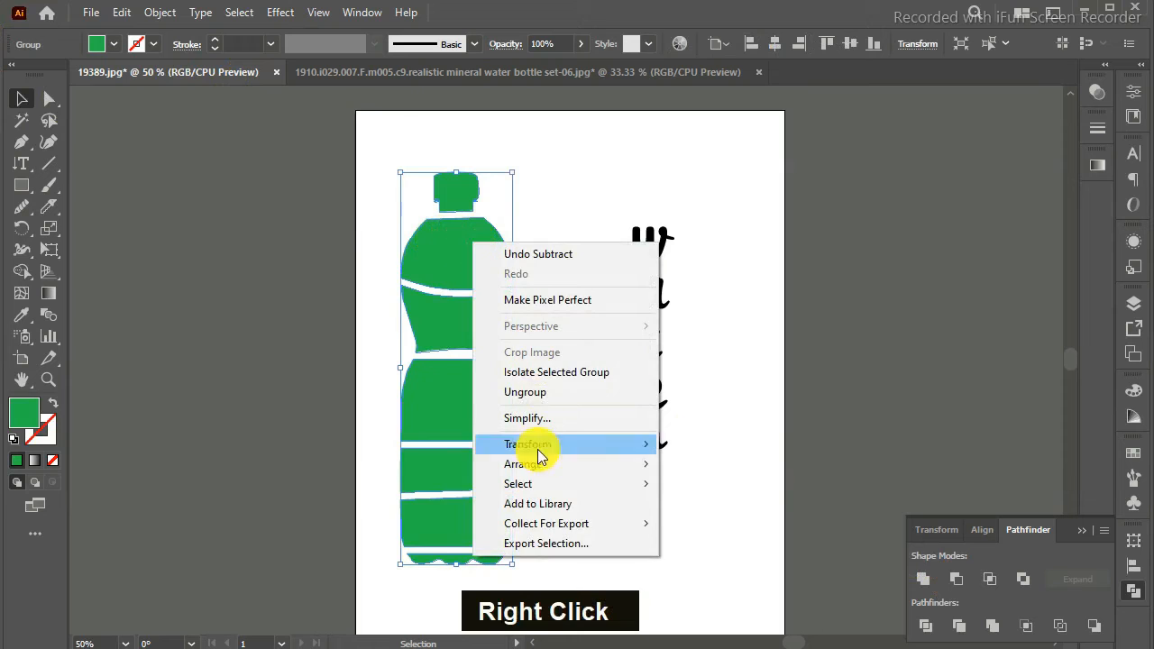
left_click(546, 393)
left_click(562, 245)
Step: Fit the letter "w" into the bottle's shoulder section using Envelope Distort, Make with Top Object
left_click(484, 265)
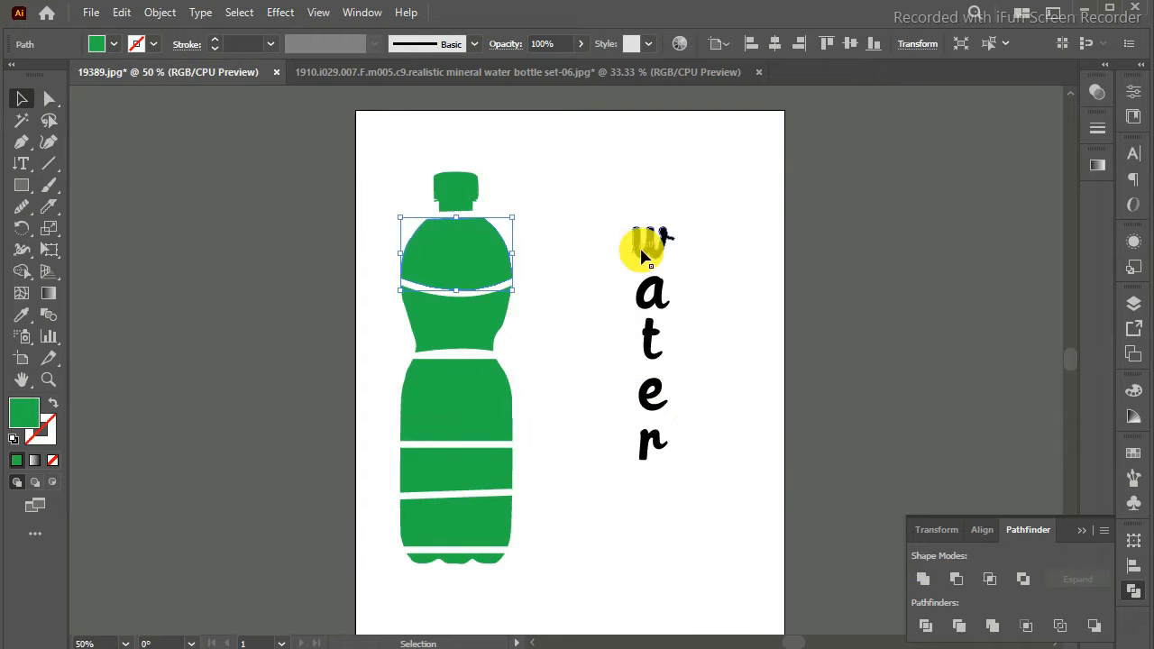
left_click(642, 252, "shift")
left_click(162, 14)
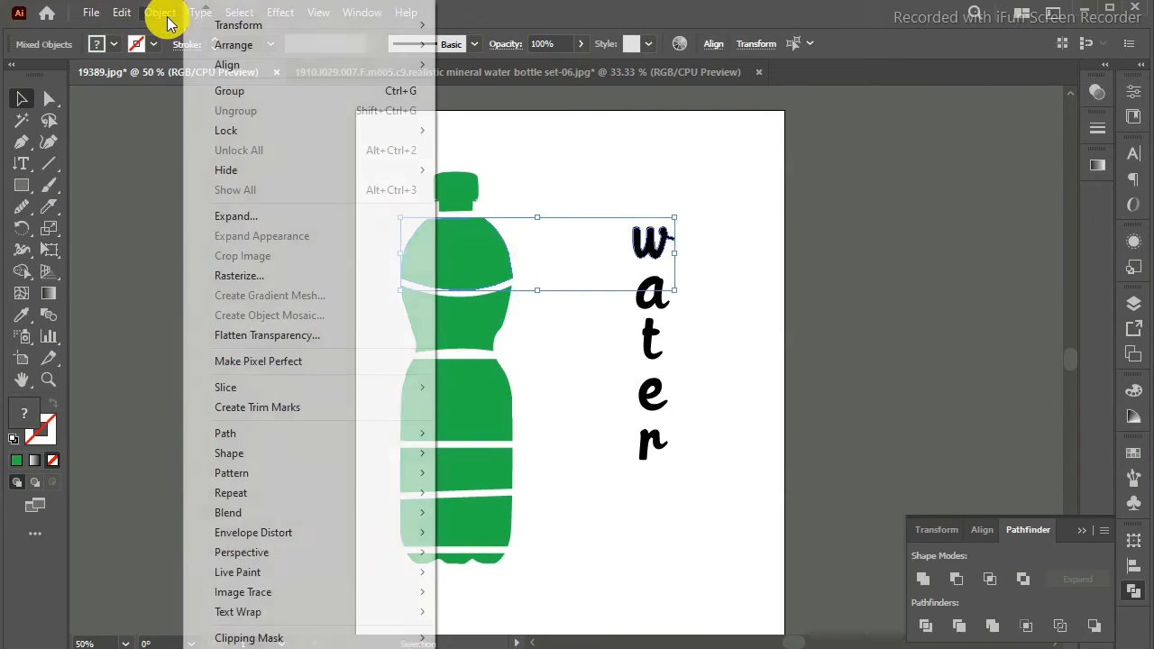
mouse_move(287, 541)
left_click(489, 572)
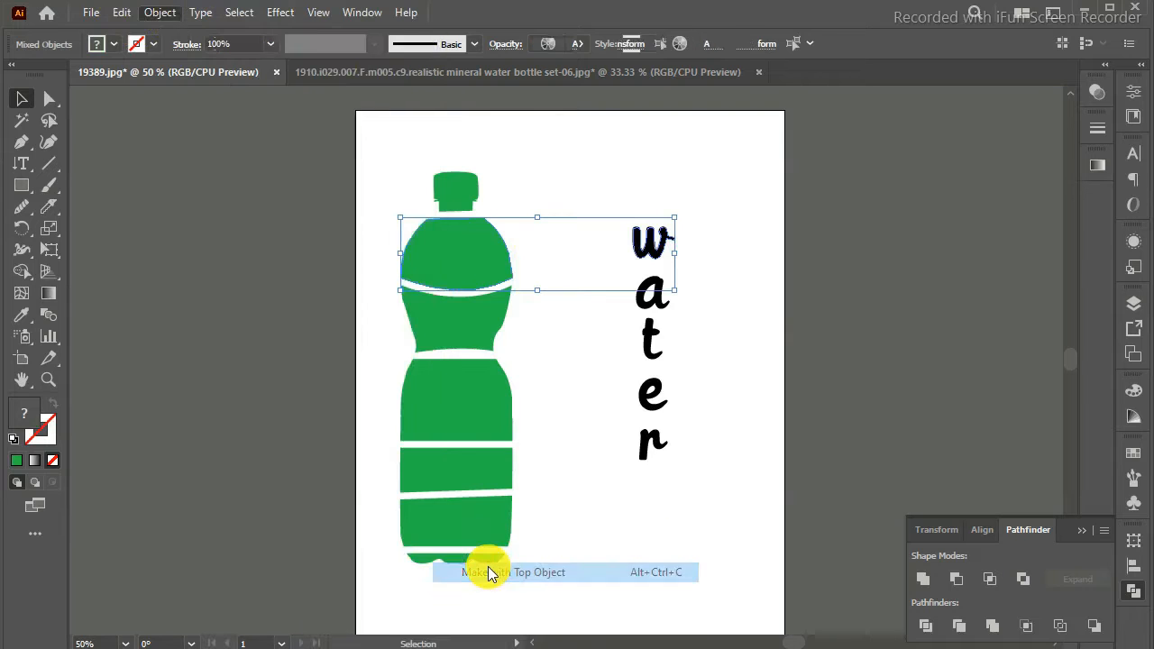
Step: Fit the letter "a" into the section above the bottle's waist using Envelope Distort, Make with Top Object
left_click(478, 333)
left_click(639, 291, "shift")
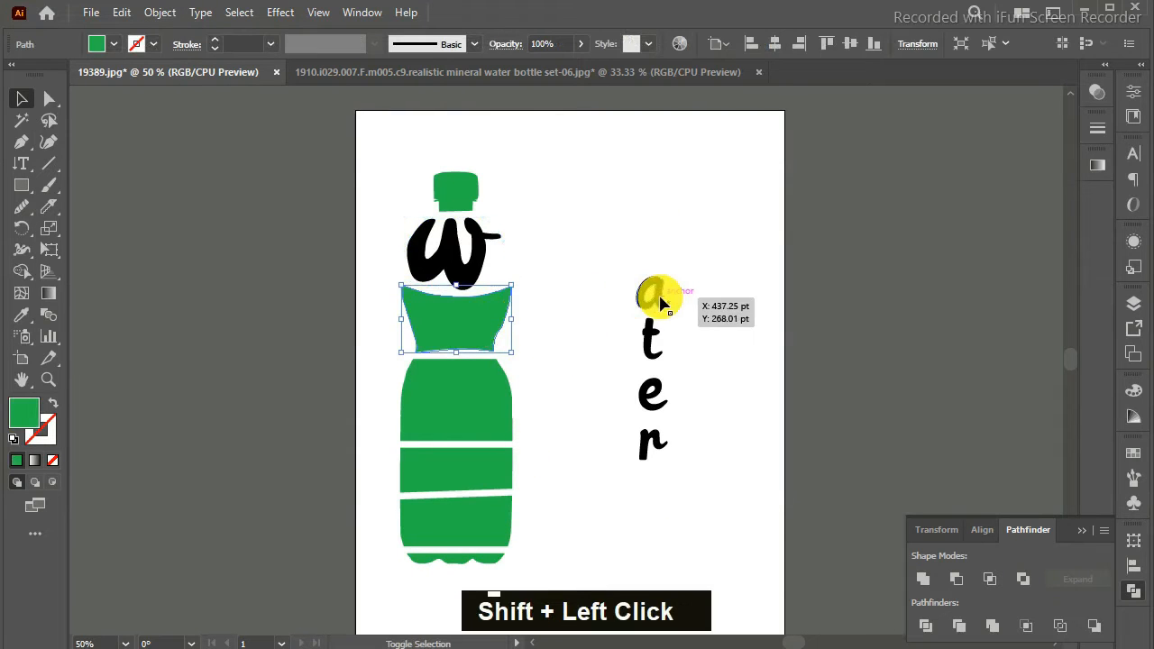
left_click(159, 13)
mouse_move(328, 532)
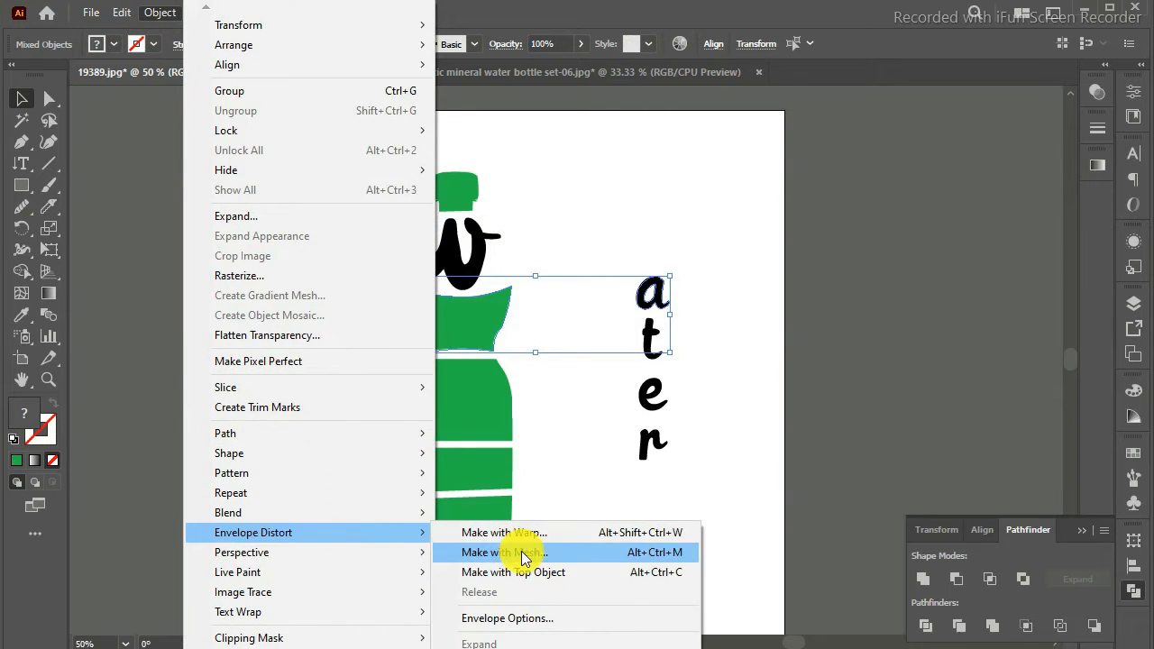
left_click(525, 571)
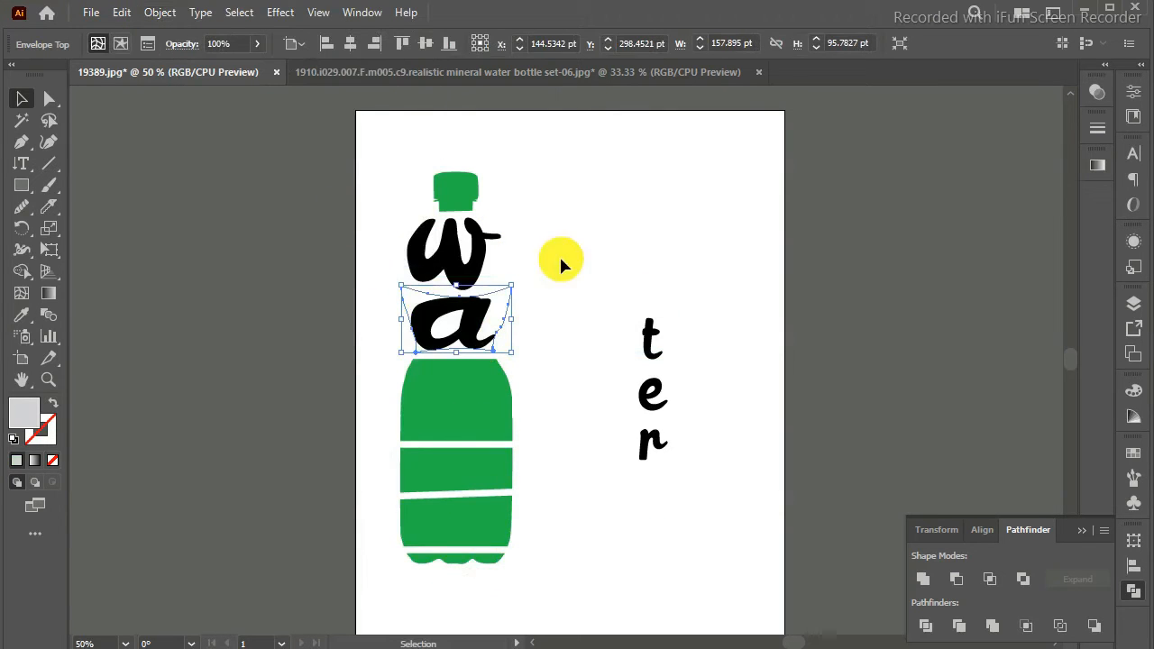
Step: Fit the letter "t" into the large section below the bottle's waist using Envelope Distort, Make with Top Object
left_click(494, 416)
left_click(651, 336, "shift")
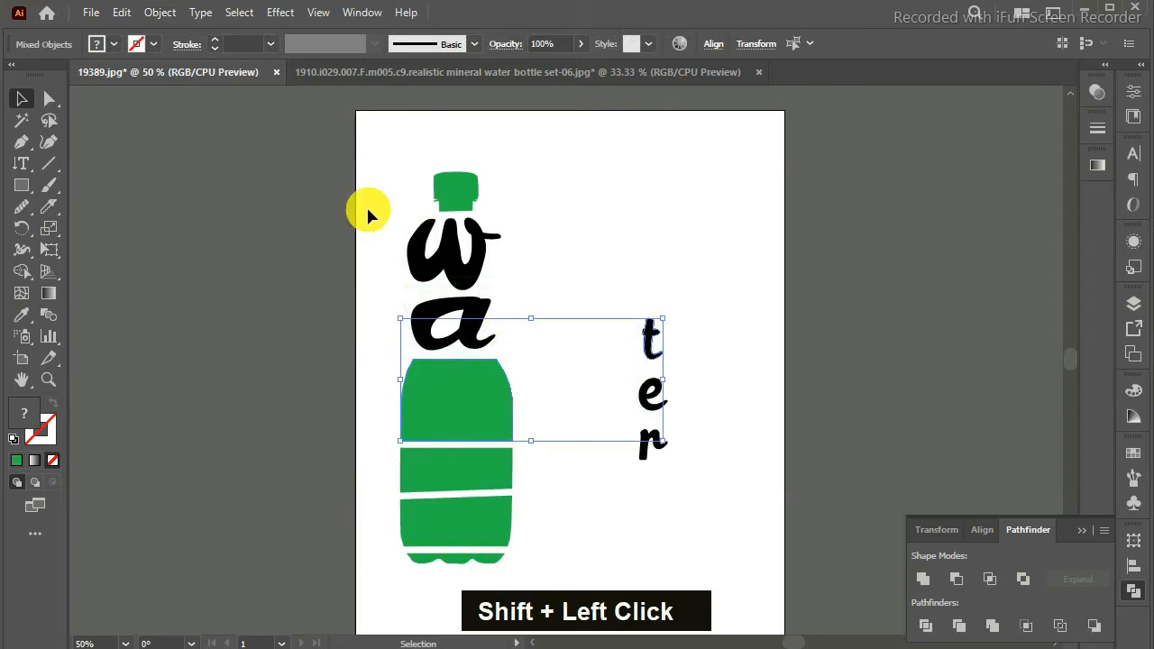
left_click(155, 15)
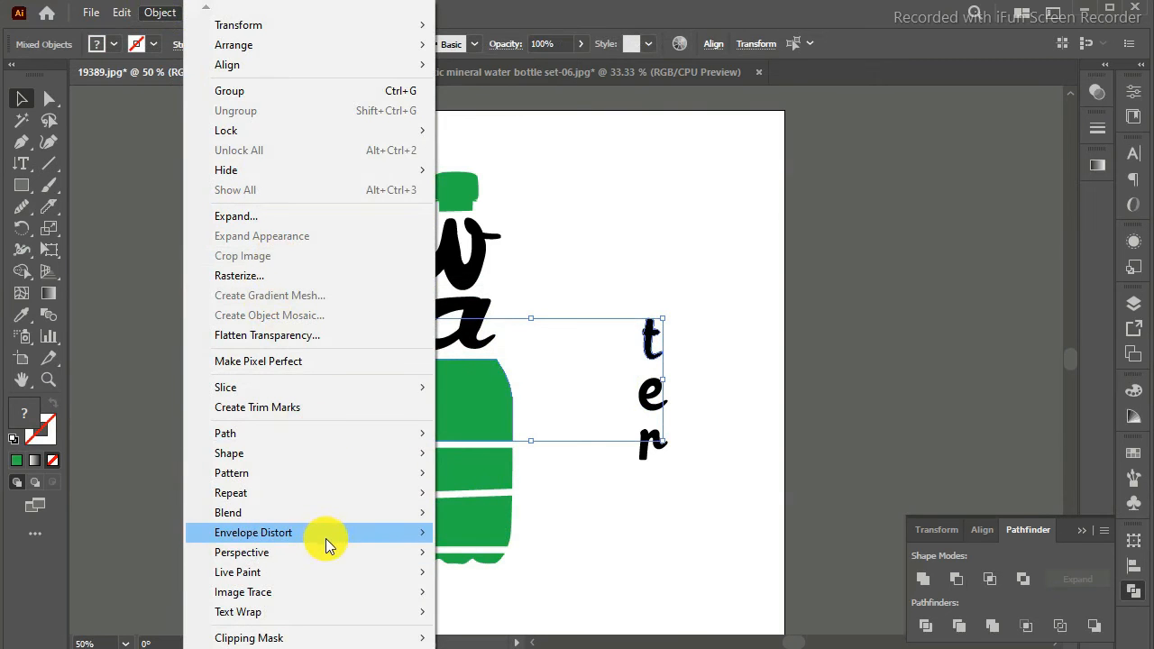
mouse_move(326, 536)
left_click(529, 573)
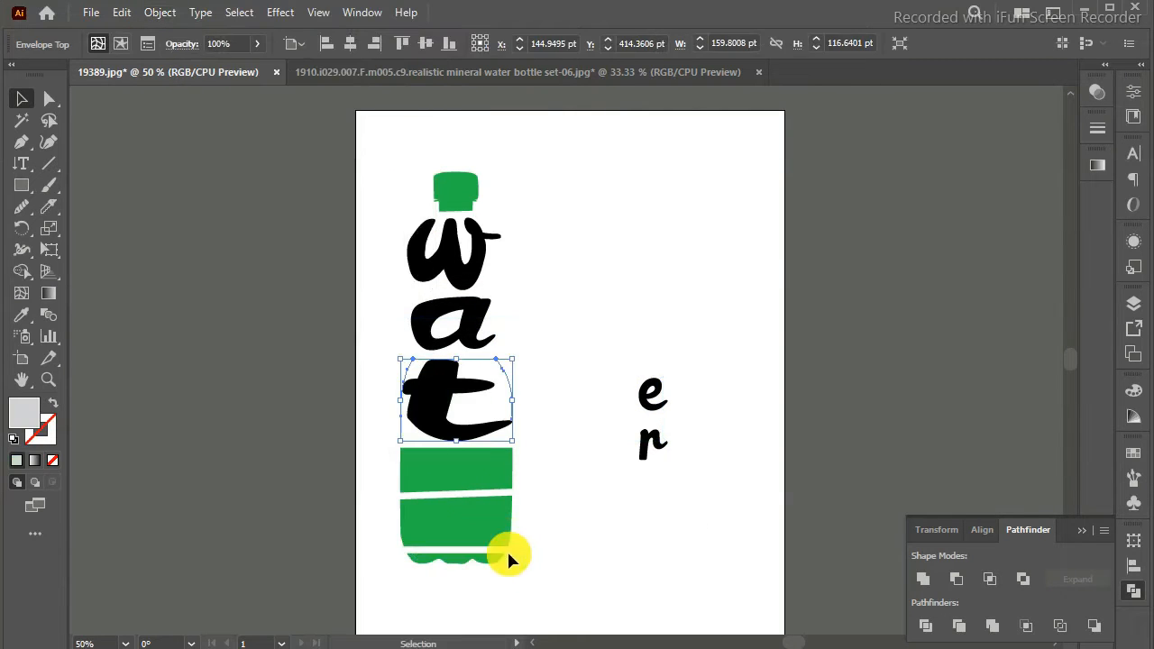
Step: Fit the letter "e" into the narrow section beneath the "t" using Envelope Distort, Make with Top Object
left_click(478, 473)
left_click(642, 395, "shift")
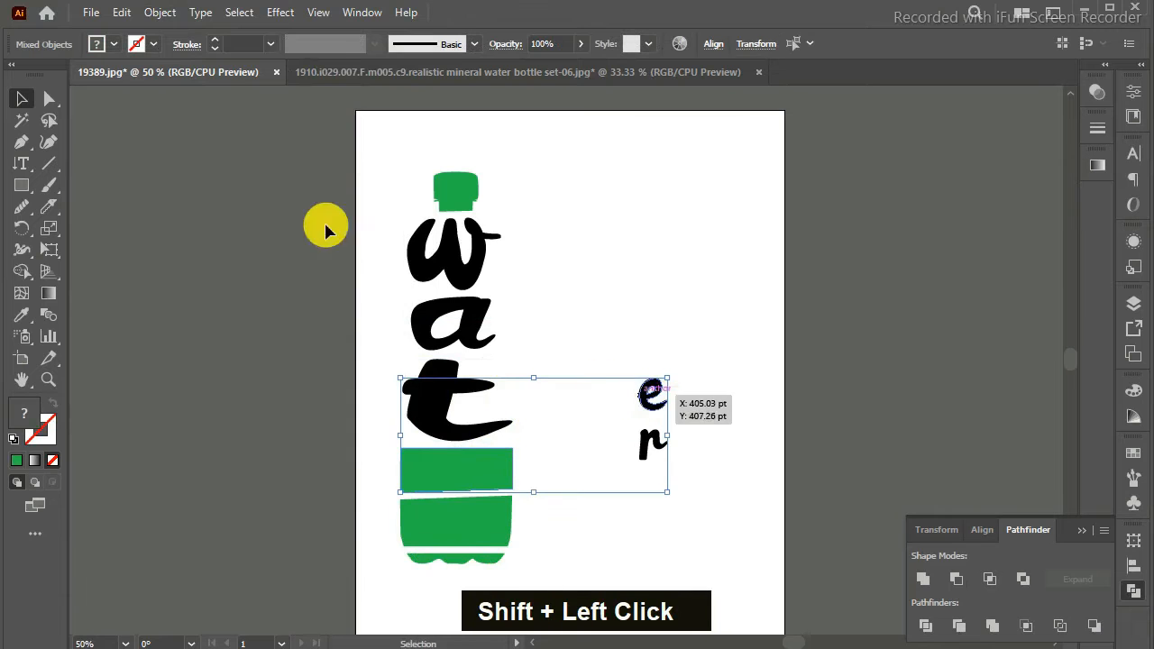
left_click(160, 13)
mouse_move(281, 541)
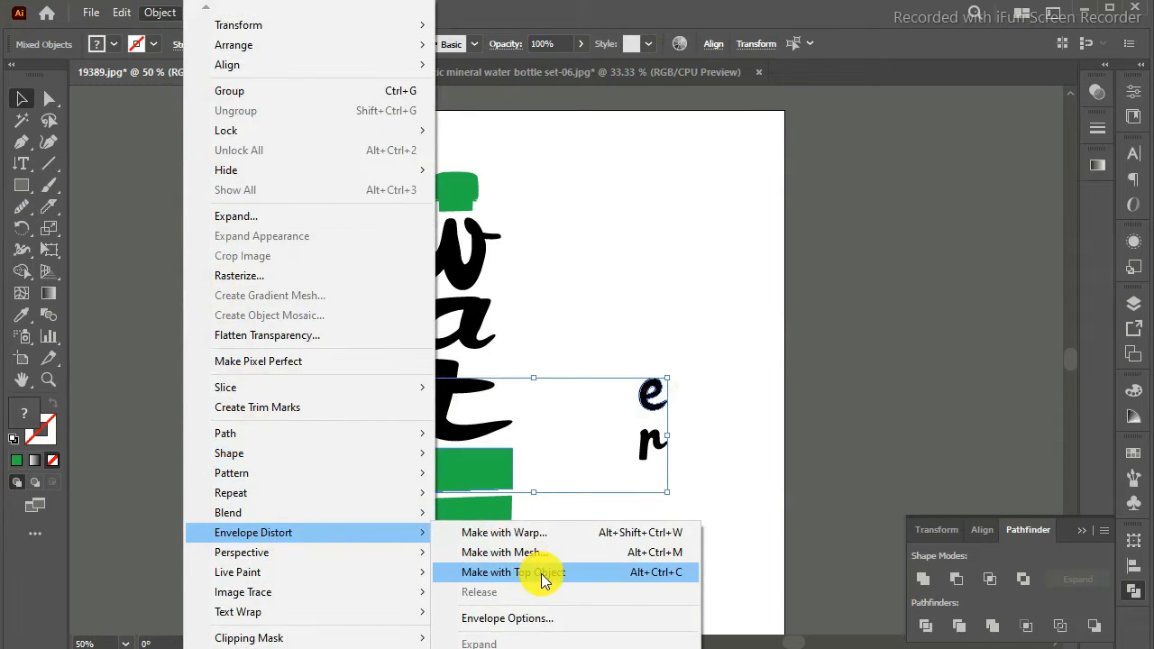
left_click(541, 573)
Step: Fit the letter "r" into the section just above the bottle's base with Envelope Distort, Make with Top Object, and clear the selection
left_click(496, 524)
left_click(640, 443, "shift")
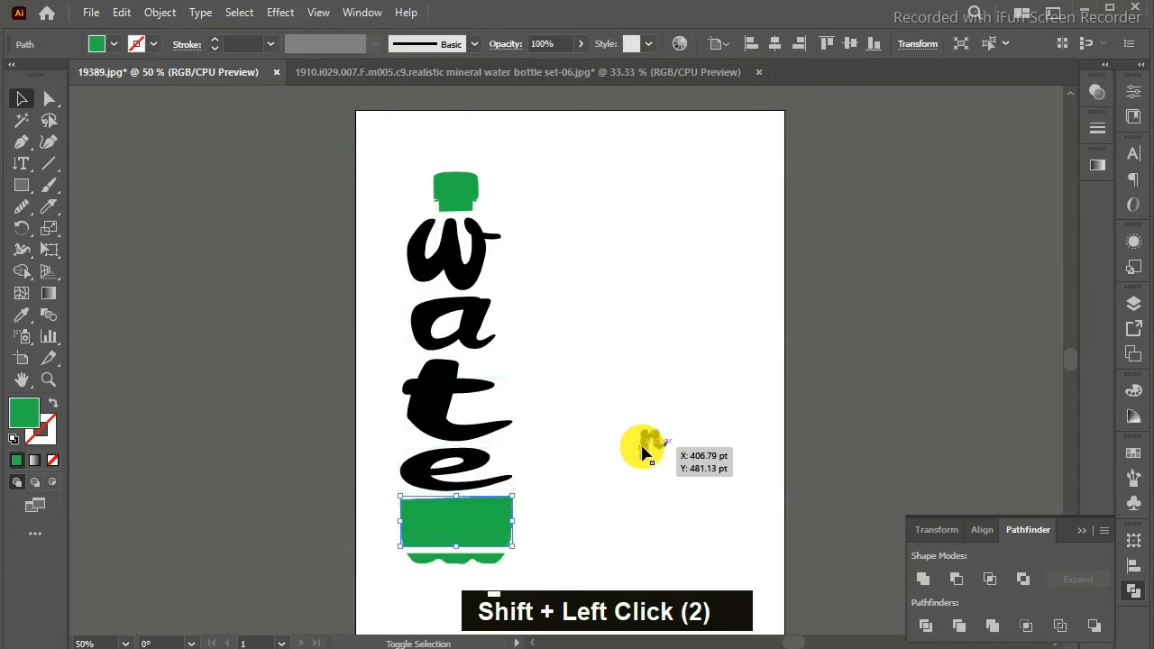
left_click(159, 13)
mouse_move(281, 532)
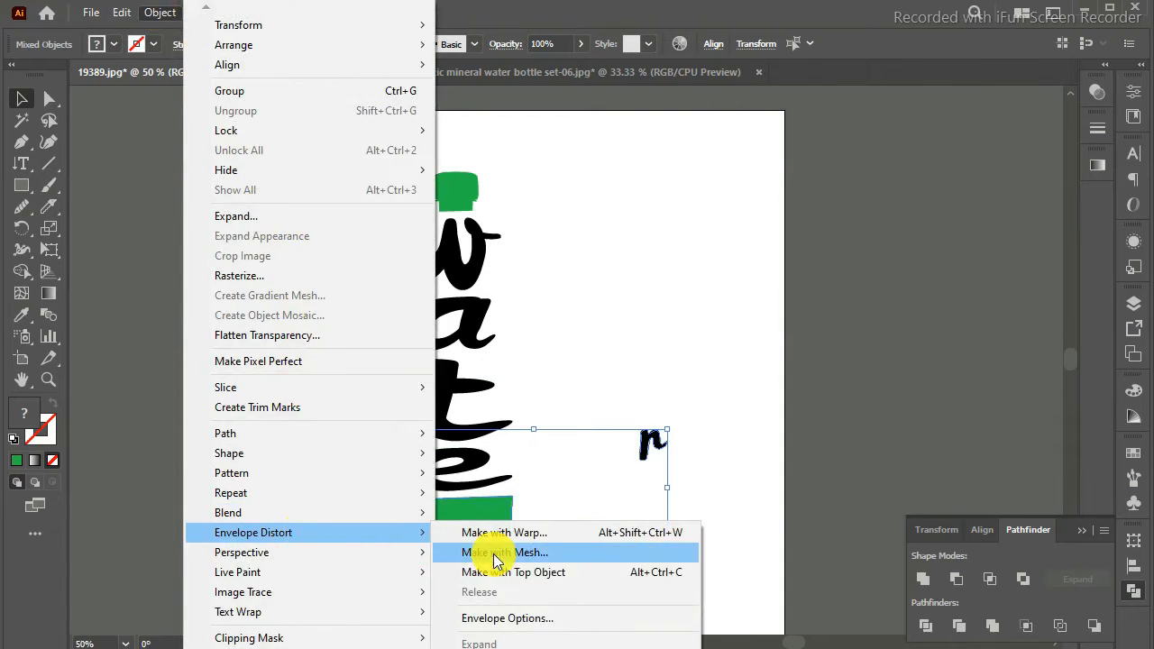
left_click(532, 573)
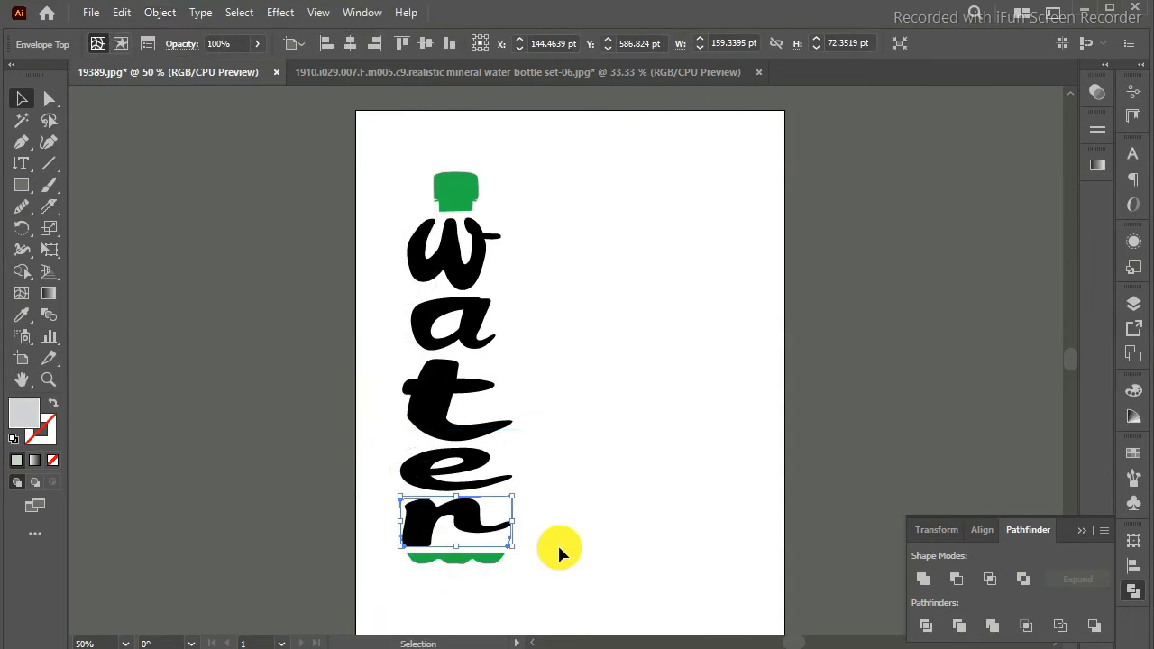
left_click(557, 543)
left_click(457, 195)
left_click(330, 286)
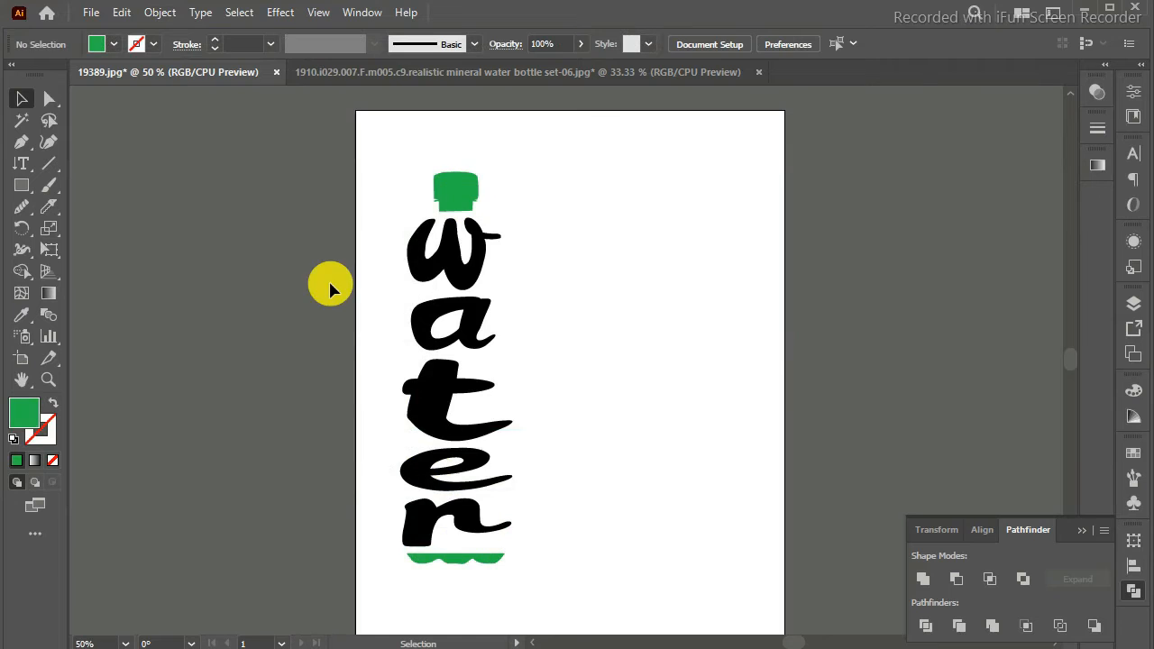
Step: Paste the green bottle outline and align it around the letters, cap and base
key("ctrl+v")
left_click_drag(620, 264, 513, 258)
key("Down")
key("Down")
key("Down")
key("Down")
key("Down")
key("Down")
key("Down")
key("Down")
key("Down")
key("Down")
key("Down")
key("Down")
key("Down")
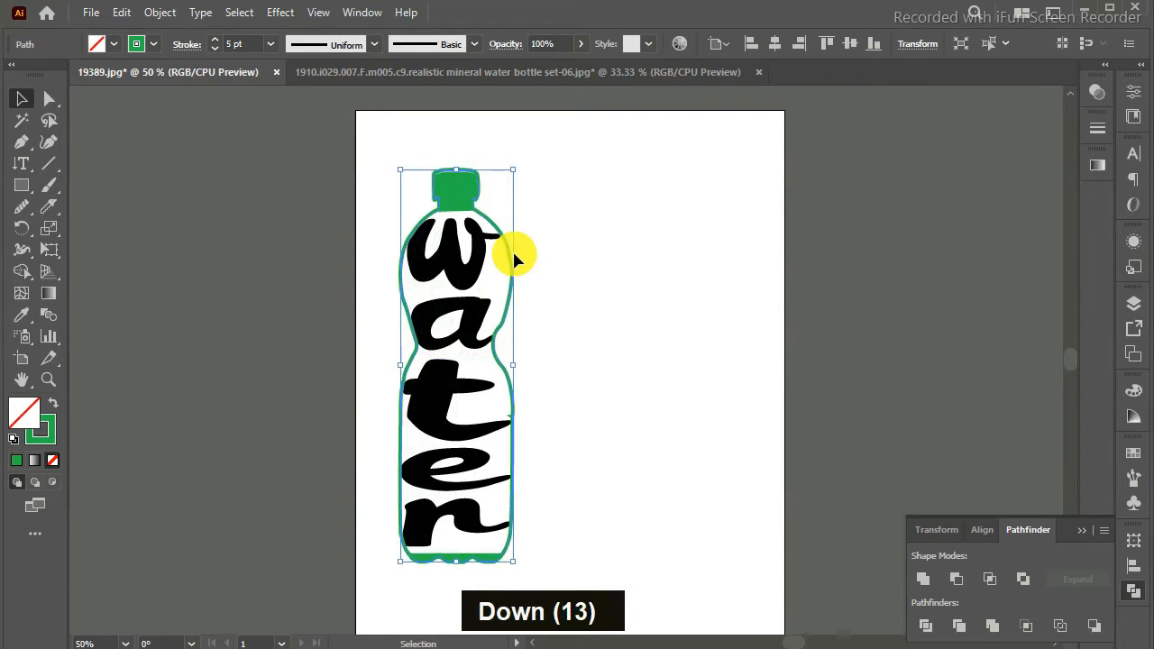
left_click(724, 379)
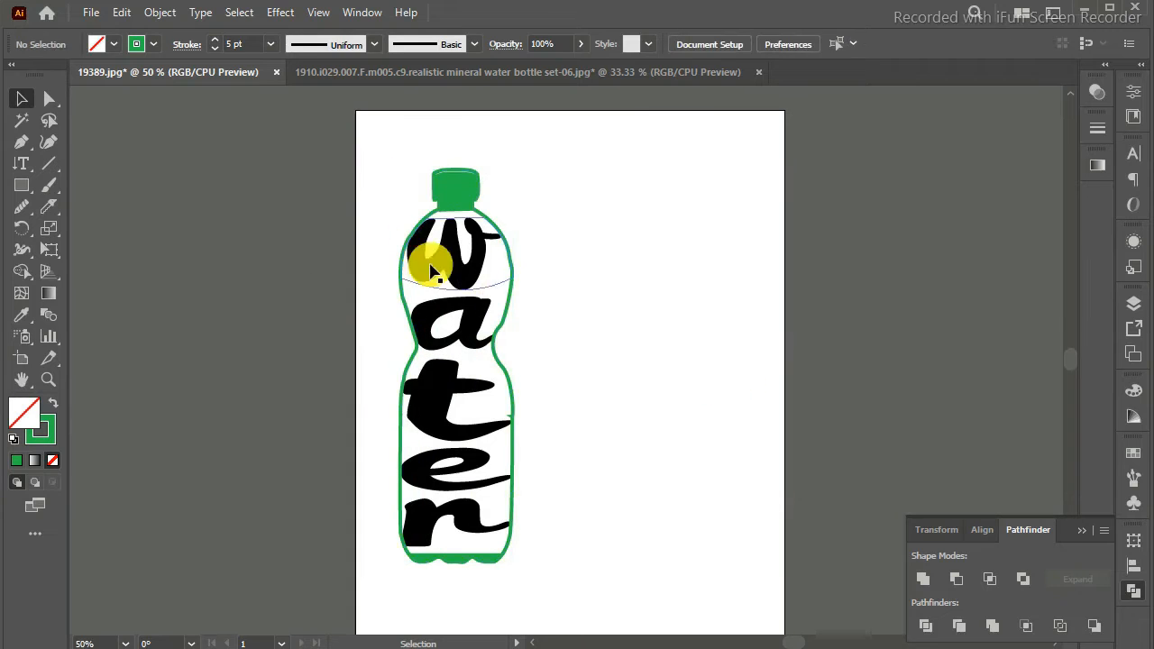
Step: Recolor the "w" inside its envelope with a medium blue fill and leave isolation mode
double_click(469, 285)
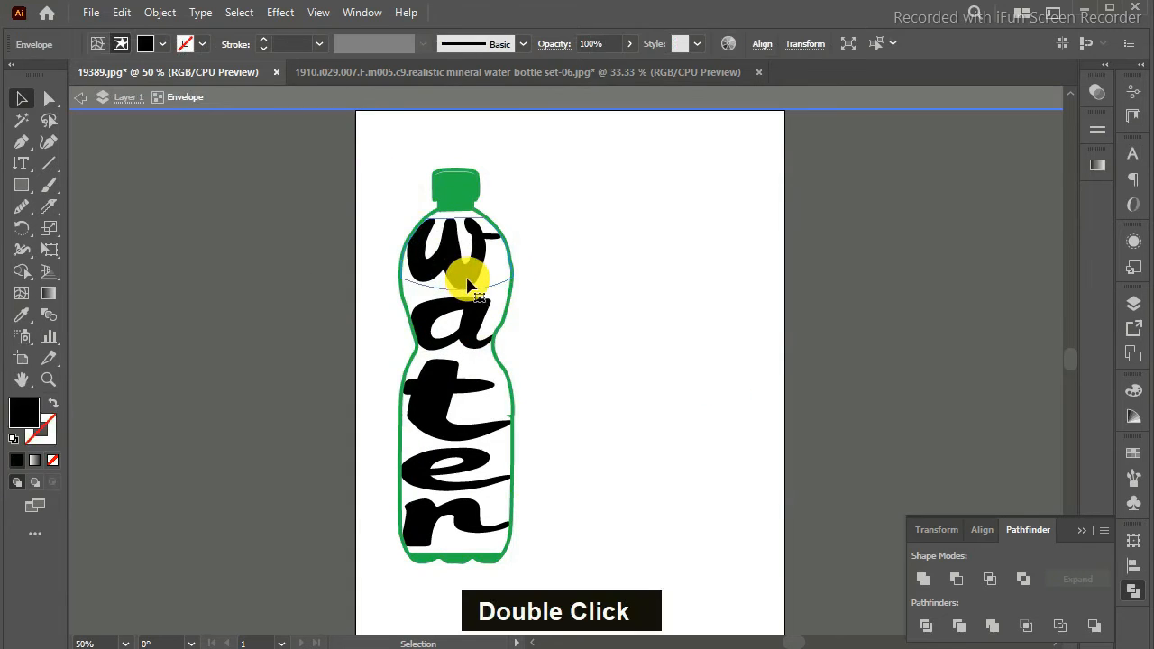
left_click(1124, 460)
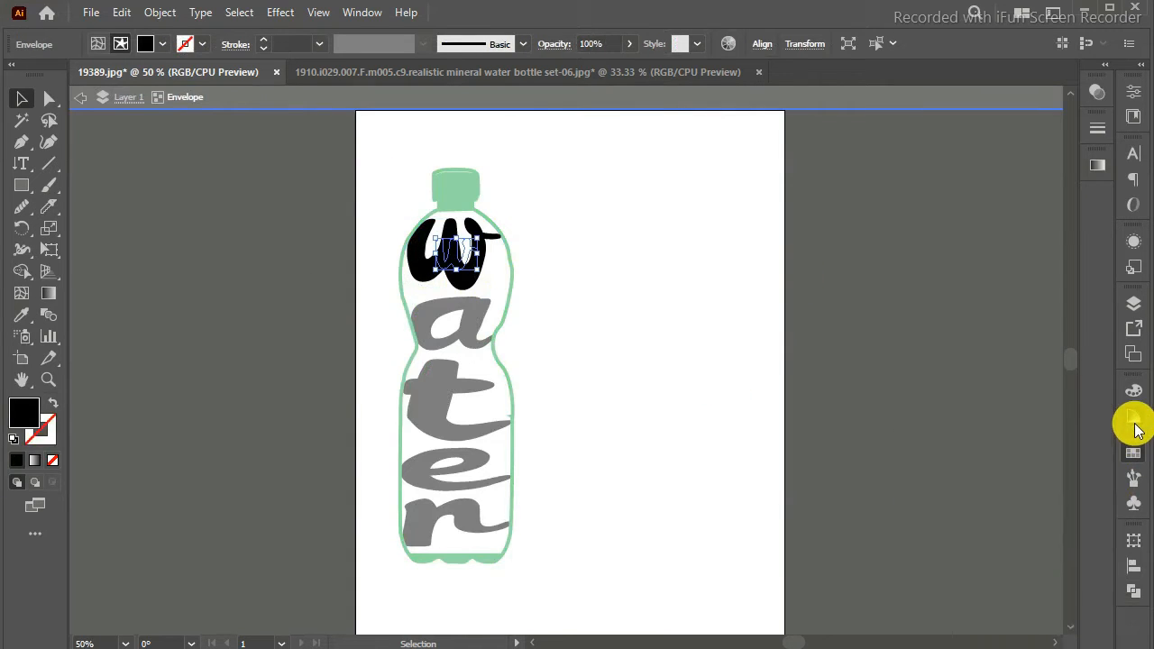
left_click(1133, 417)
left_click(926, 385)
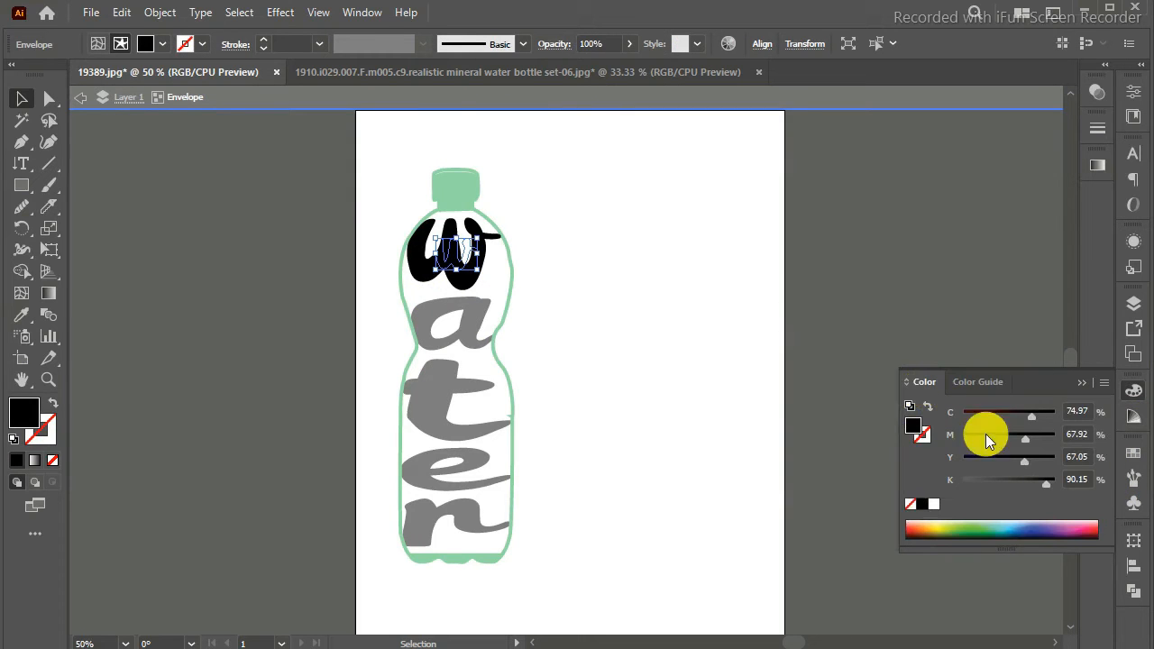
left_click(1015, 530)
left_click(977, 382)
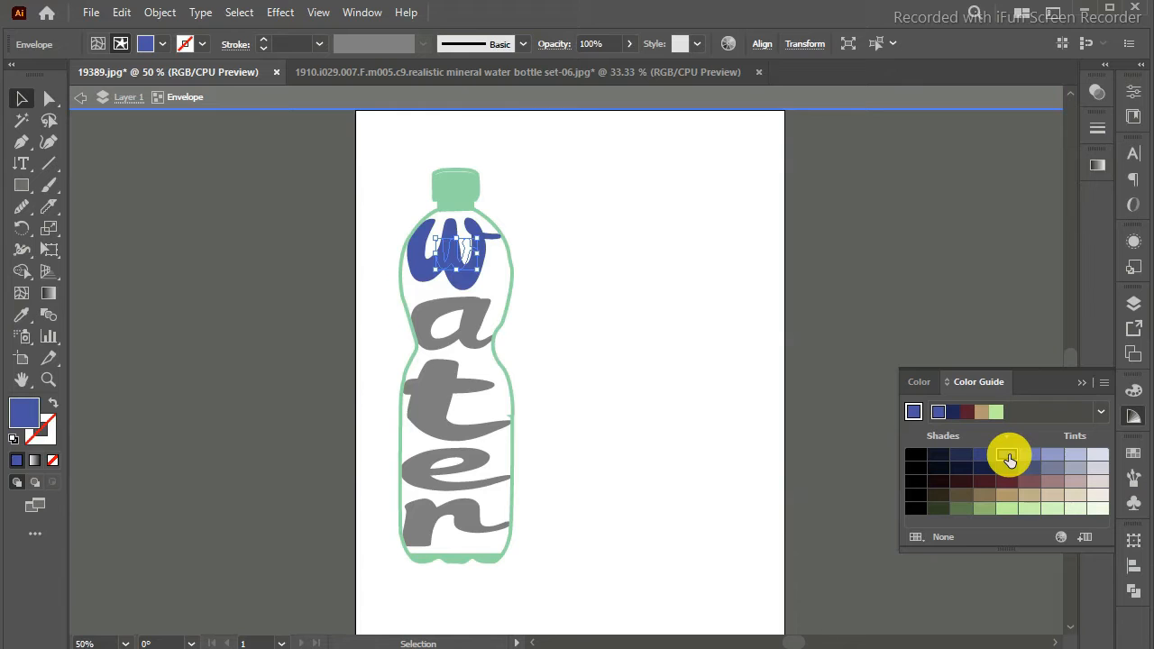
key("Return")
left_click(851, 490)
Step: Recolor the "a" inside its envelope with a muted green shade from the Color Guide
double_click(470, 313)
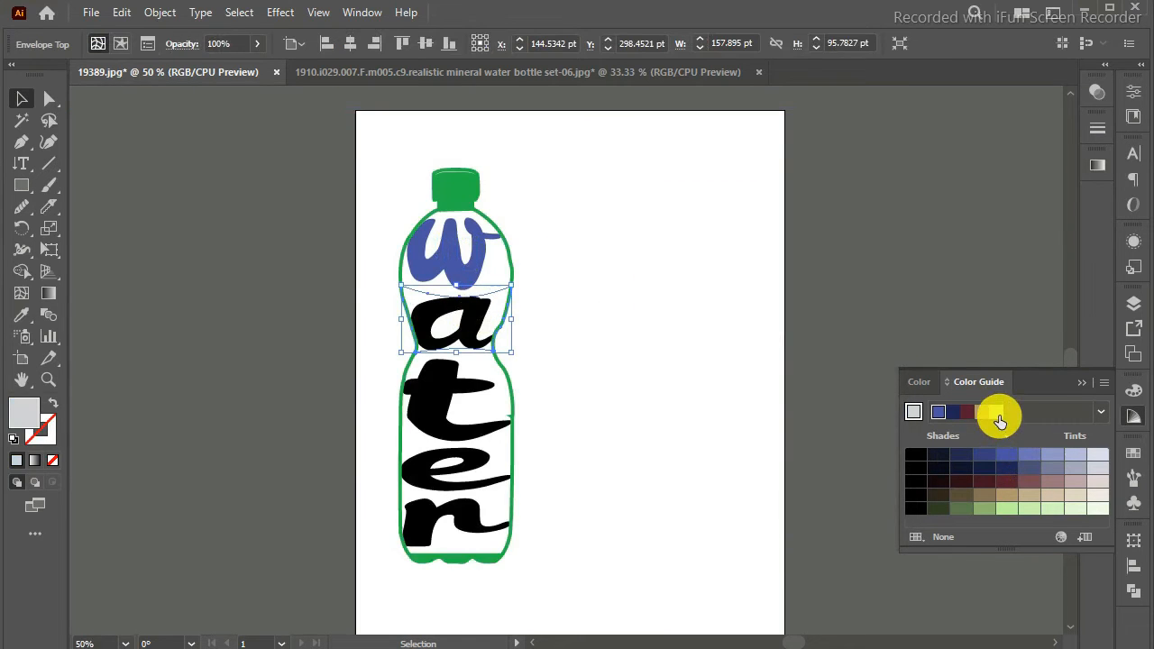
double_click(1006, 514)
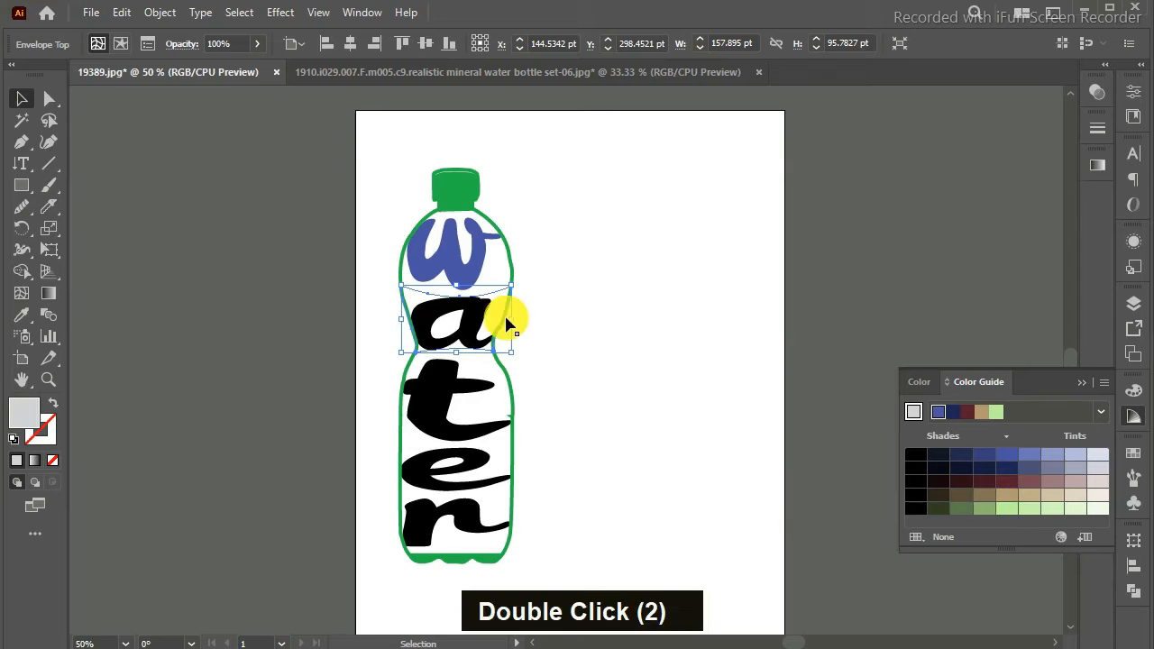
double_click(477, 322)
left_click(1007, 510)
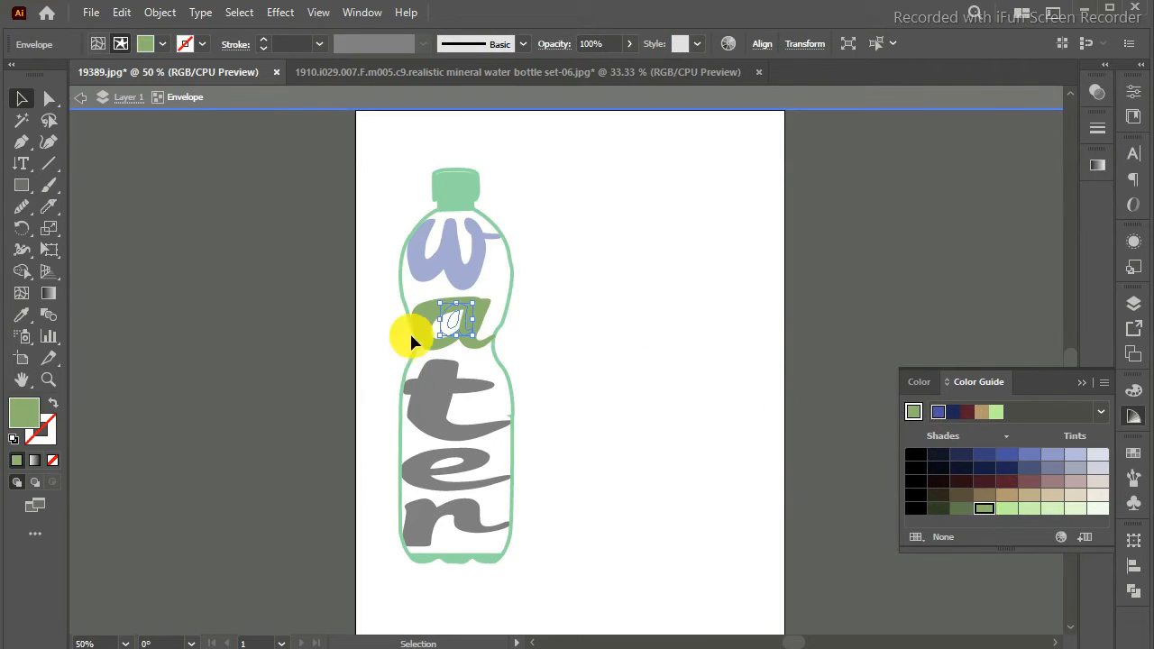
Step: Recolor the "t" inside its envelope with a yellow-green fill of C 27.06, M 4.71, Y 100, K 0
double_click(426, 387)
double_click(429, 390)
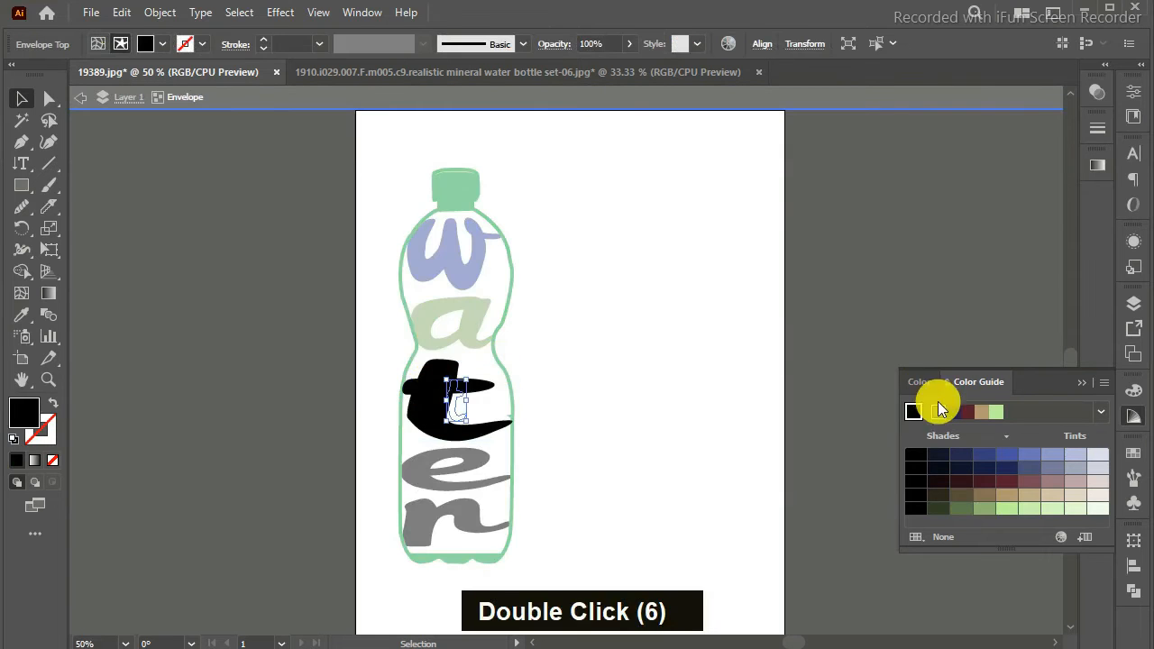
left_click(919, 381)
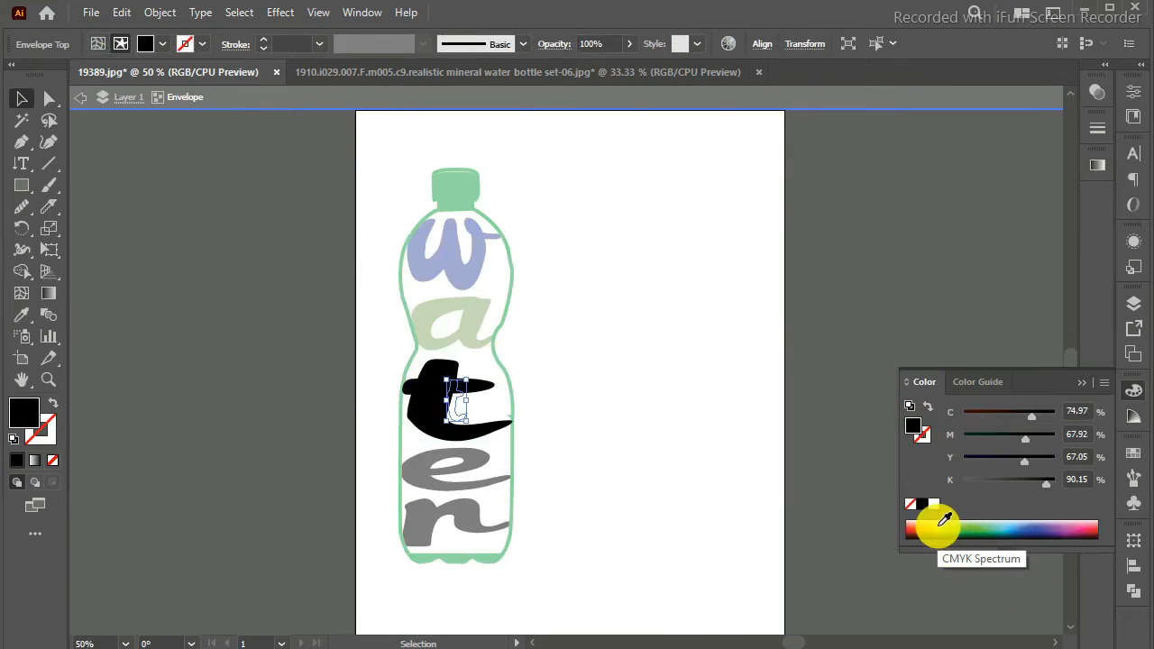
left_click(944, 521)
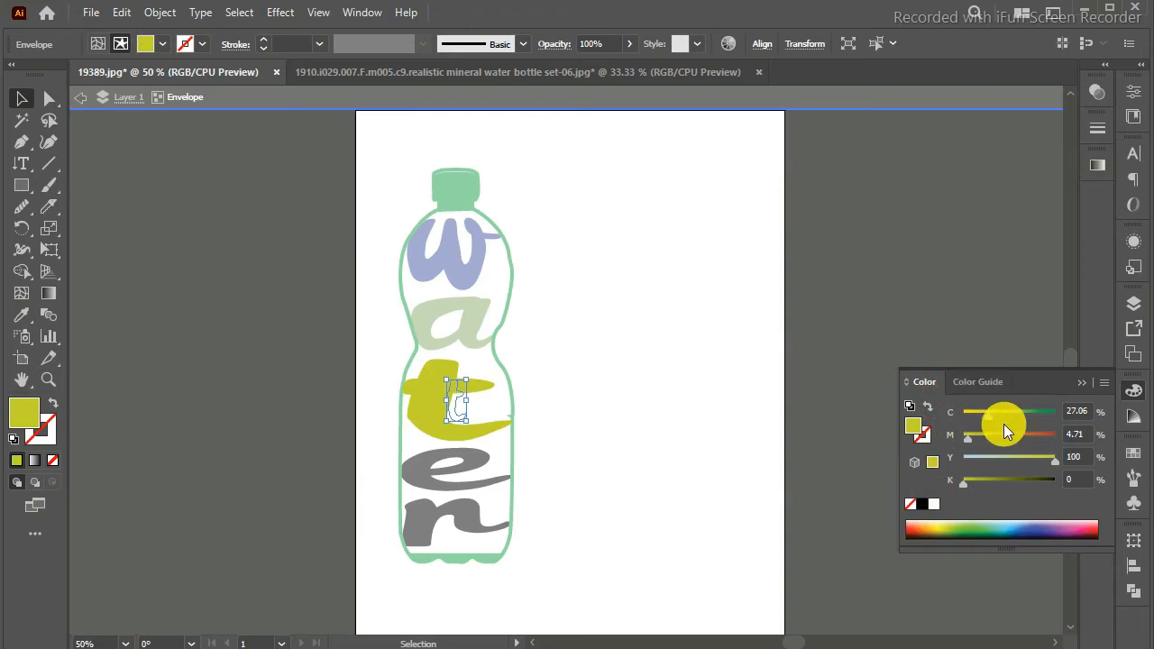
left_click(980, 381)
left_click(1006, 454)
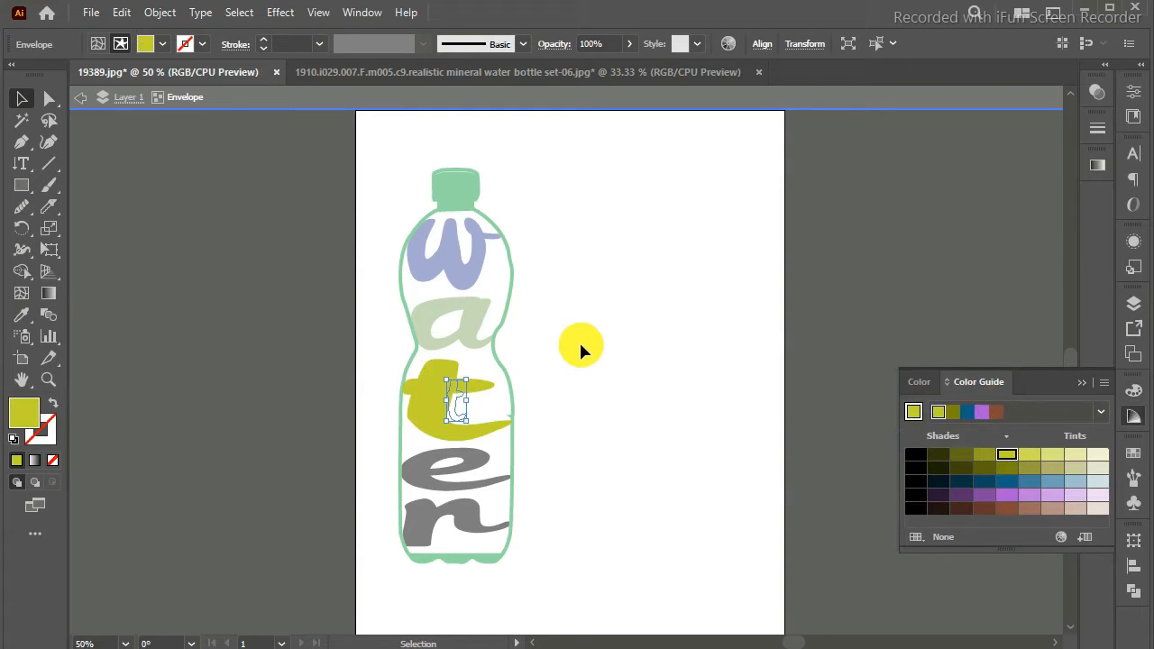
Step: Recolor the "e" inside its envelope with a purple shade from the Color Guide and leave isolation mode
double_click(415, 484)
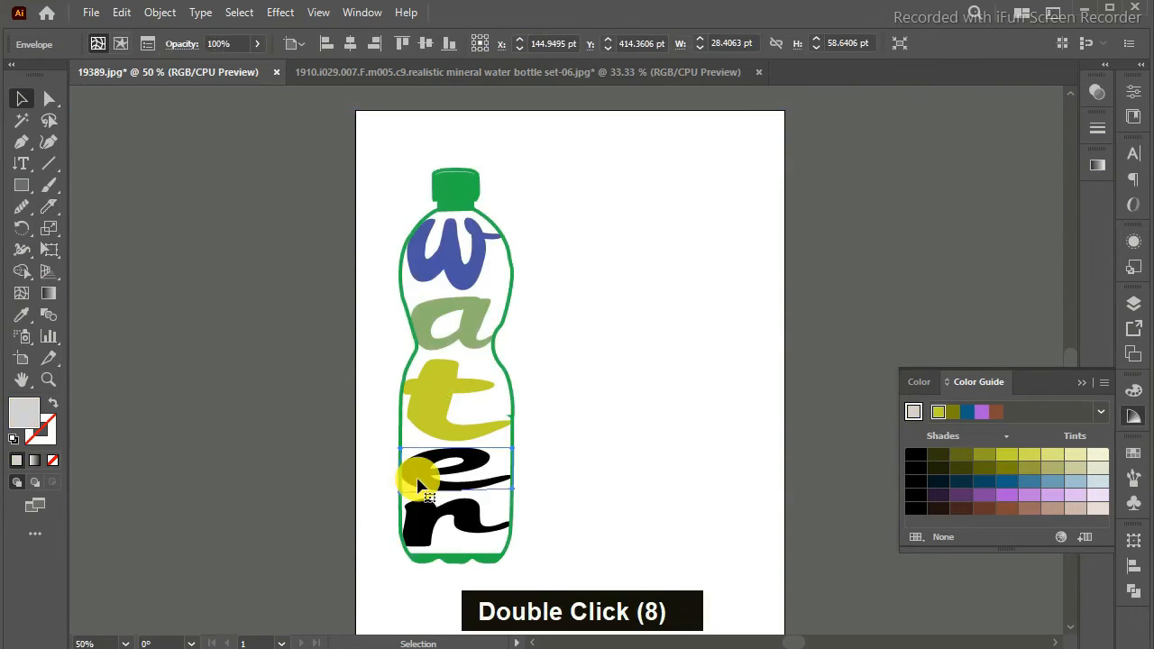
double_click(416, 484)
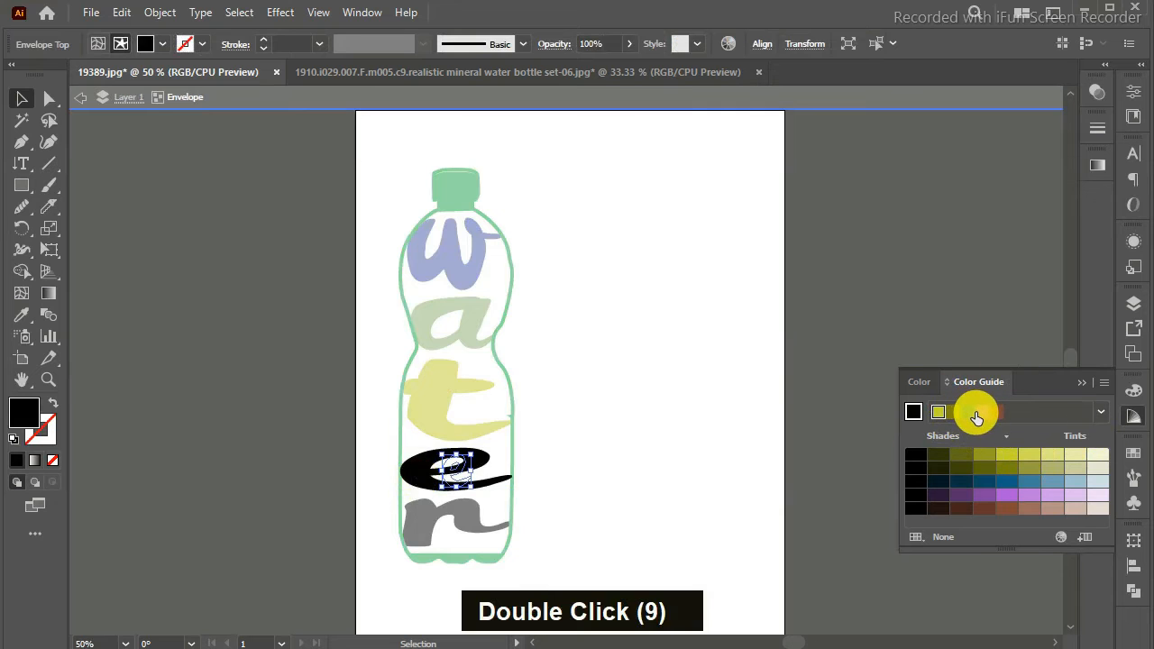
left_click(1009, 497)
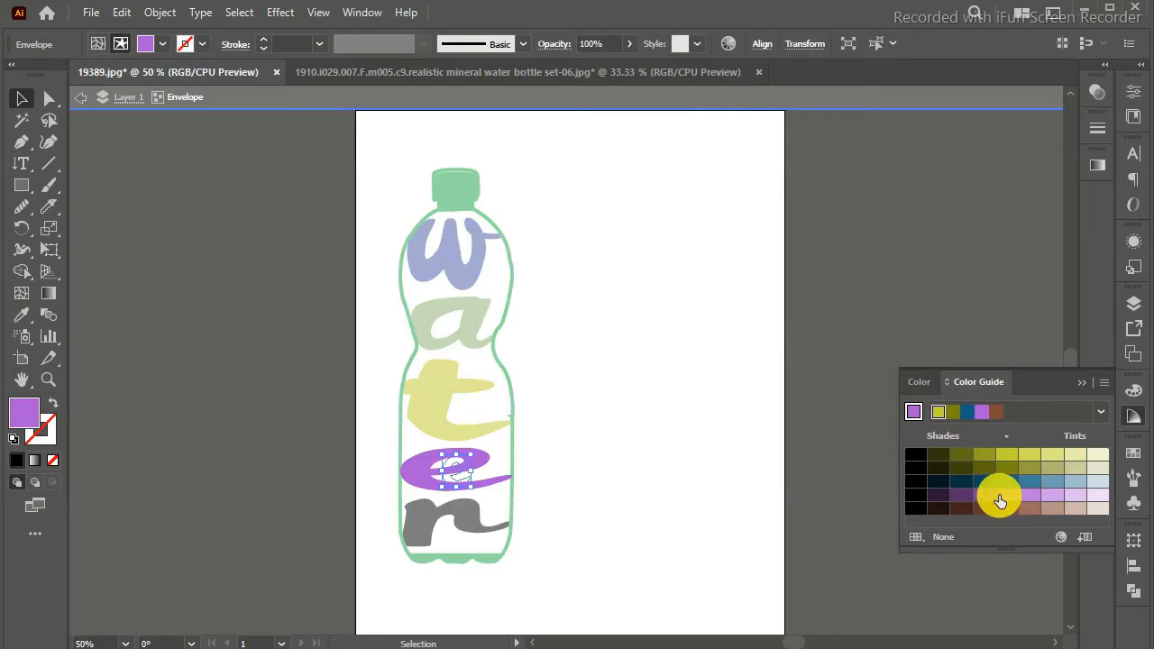
double_click(683, 342)
Step: Recolor the "r" inside its envelope with a light red shade from the Color Guide and leave isolation mode
double_click(470, 512)
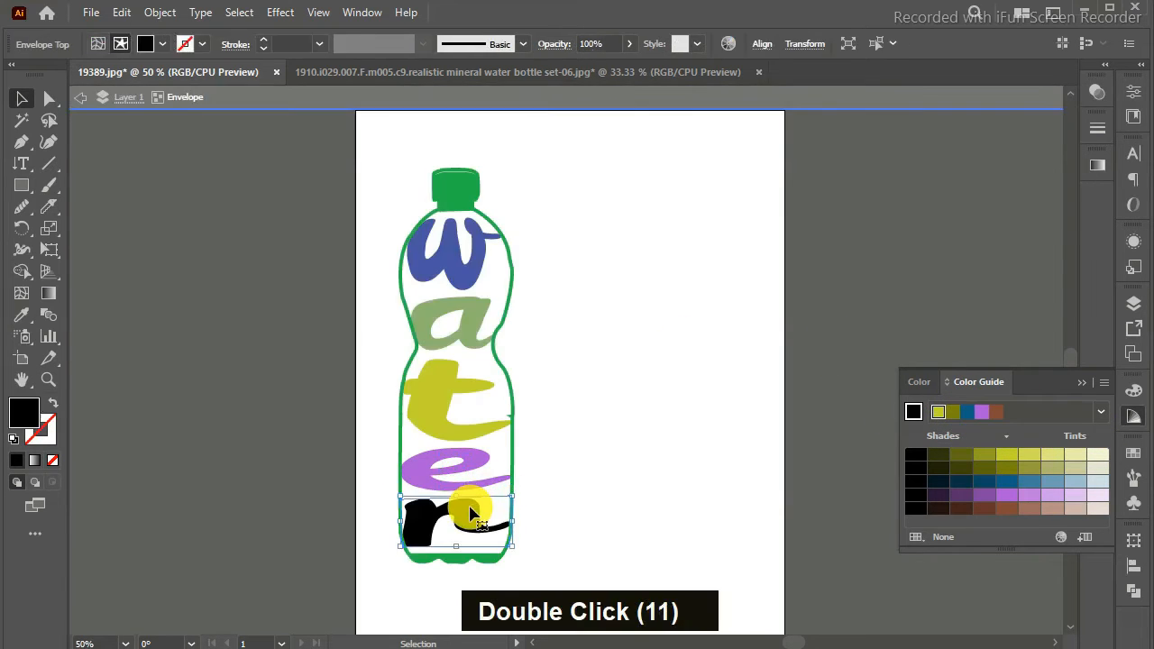
left_click(926, 385)
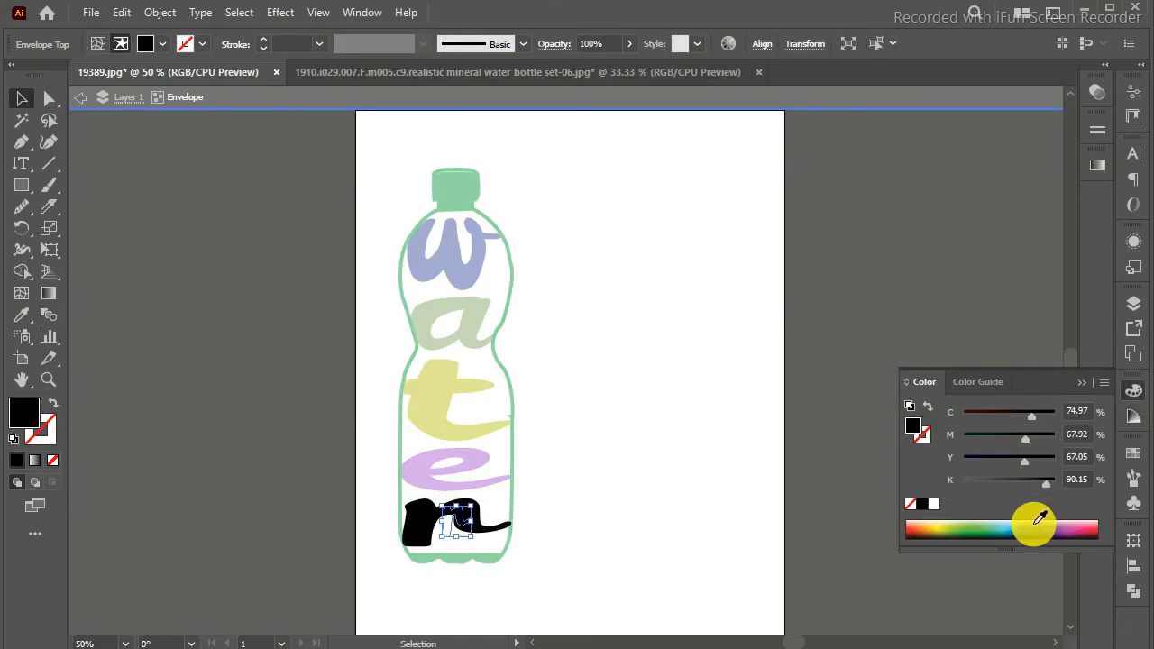
left_click(1090, 524)
left_click(979, 381)
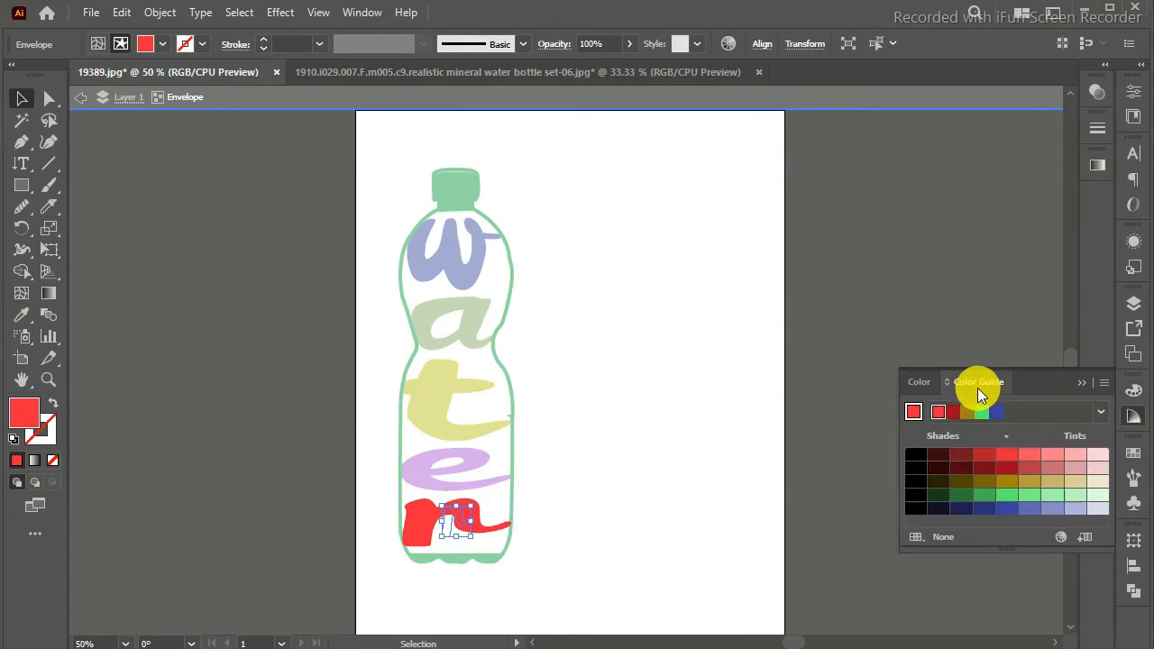
double_click(1026, 457)
double_click(673, 397)
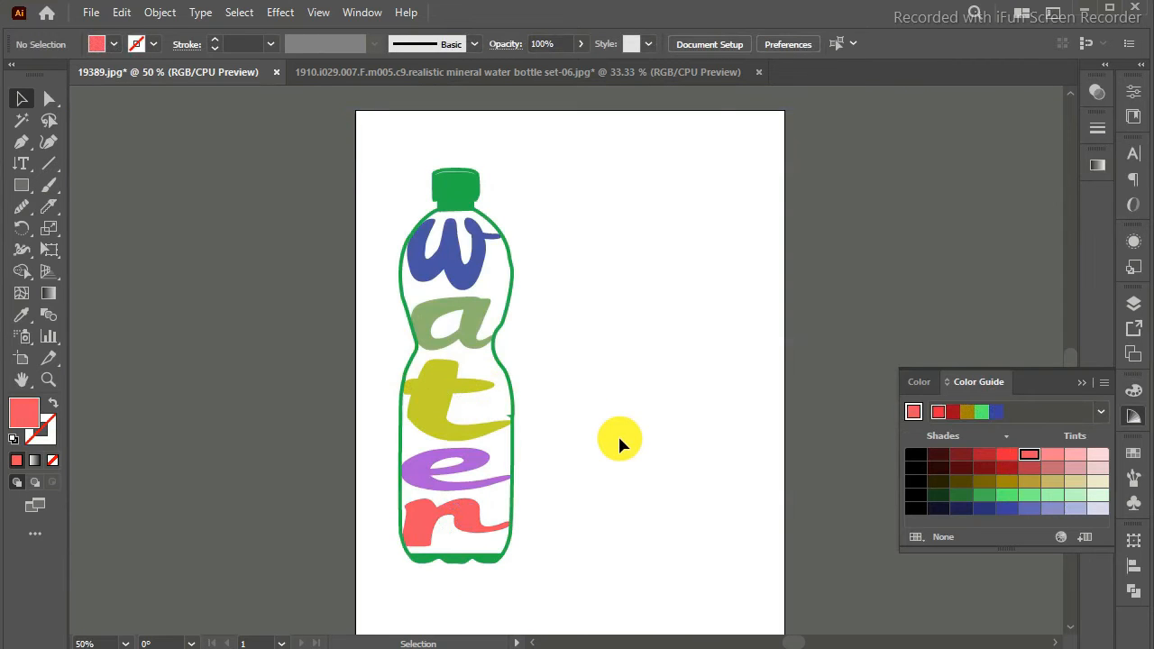
Step: Draw a closed filler shape with the Pen tool in the gap between the "w" and the bottle's right edge
key("ctrl+equal")
key("ctrl+equal")
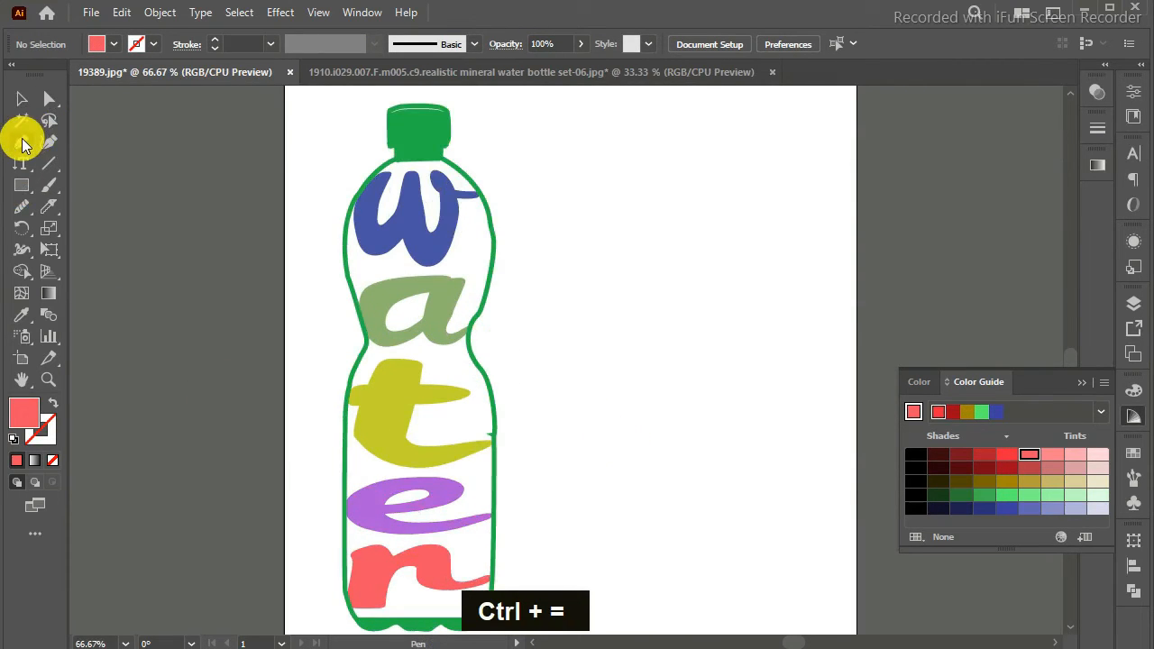
left_click_drag(463, 209, 483, 276)
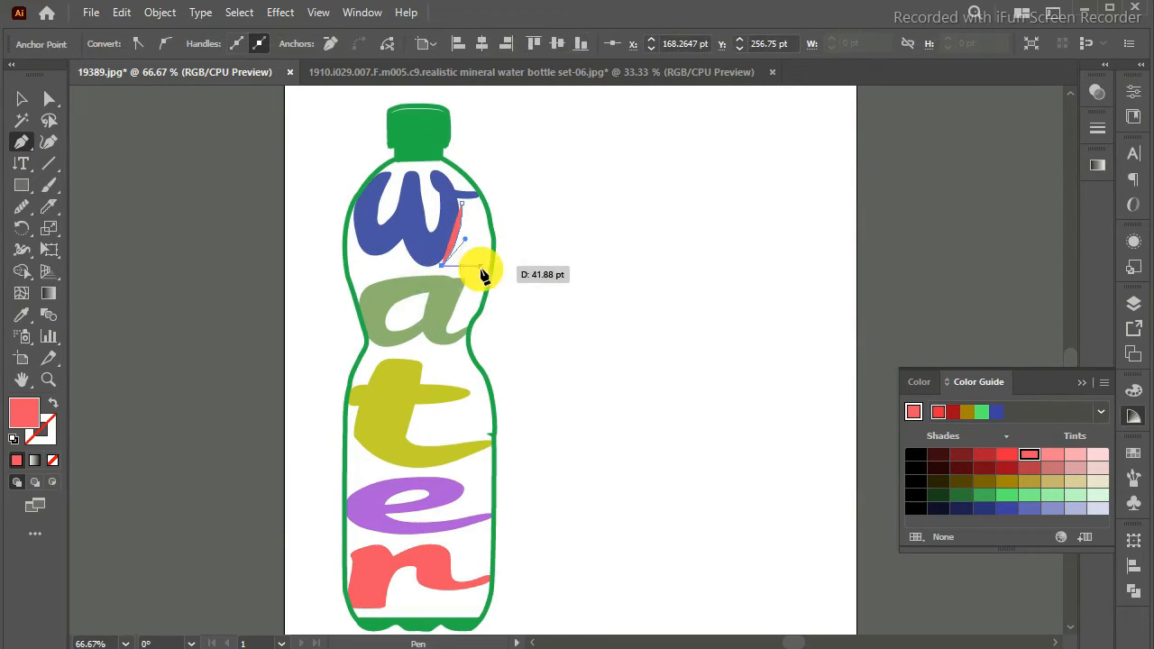
left_click_drag(440, 204, 462, 171)
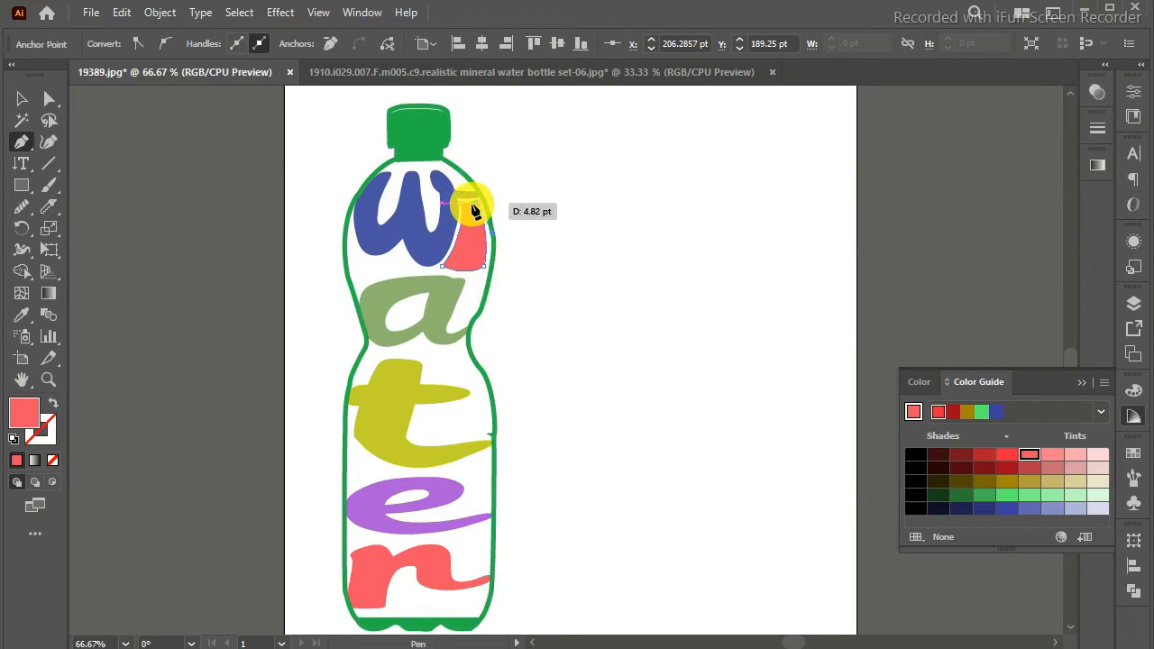
key("Left")
key("Left")
key("Left")
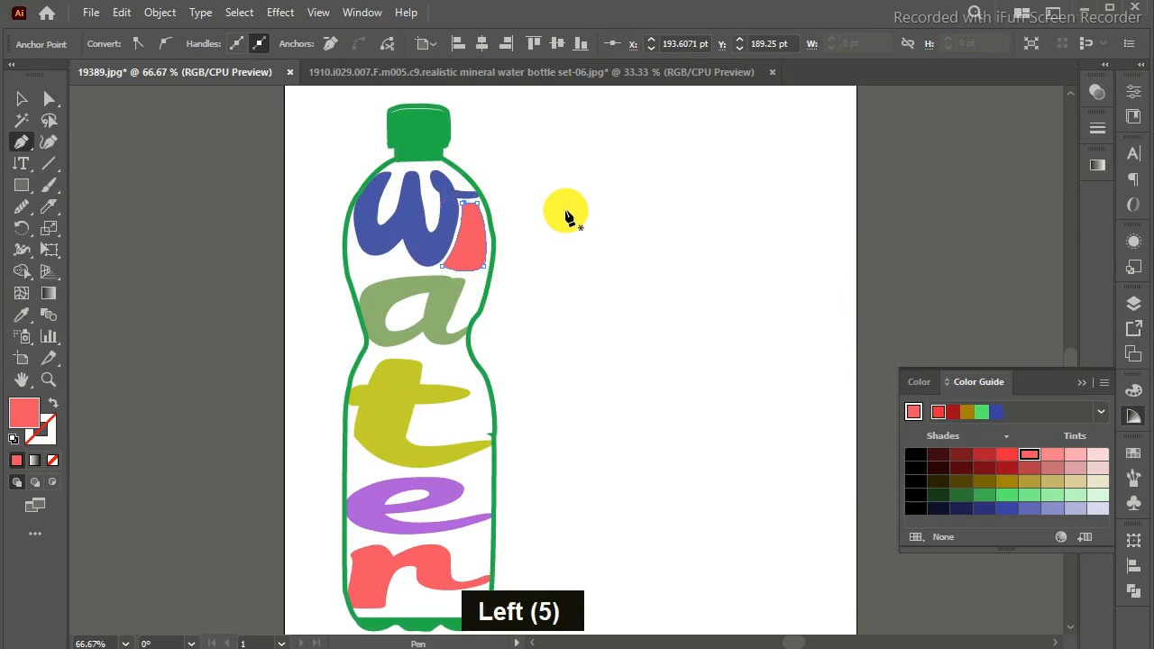
key("Right")
key("Left")
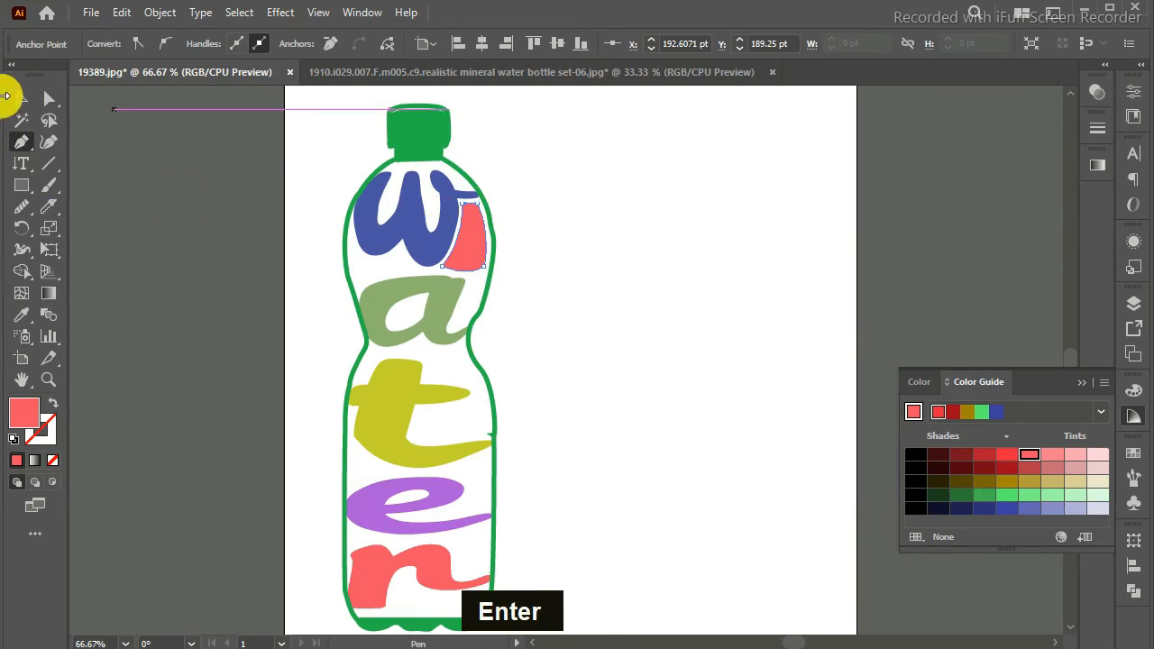
Step: Match the filler shape beside the "w" to the letter's blue fill using the Eyedropper
left_click(470, 245)
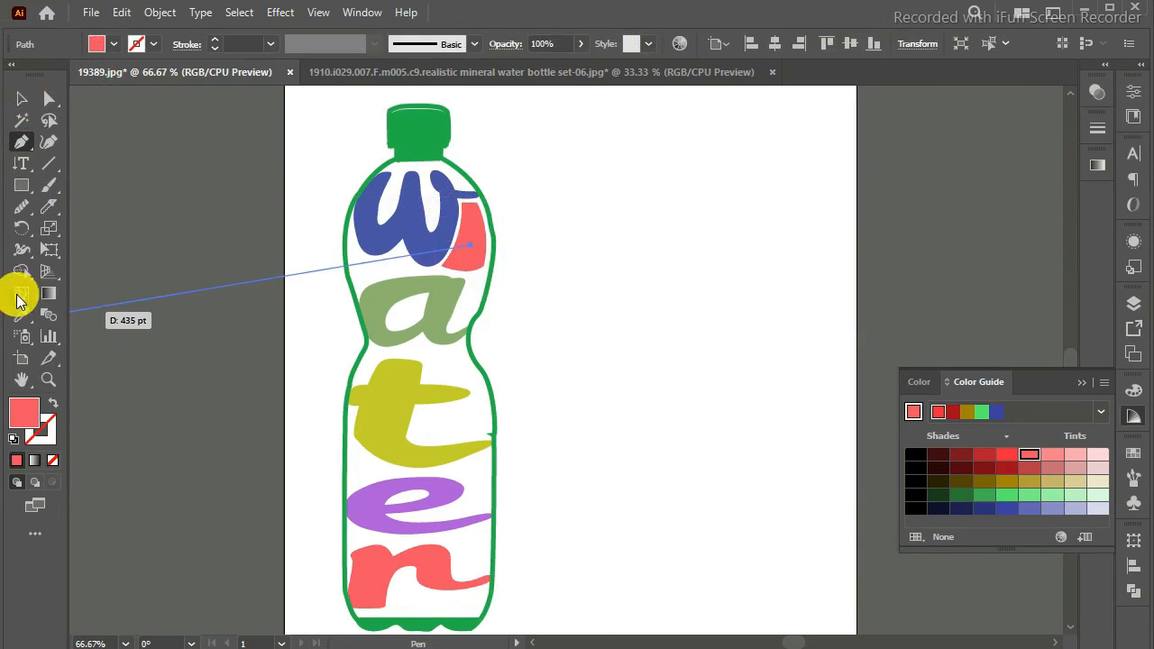
left_click(22, 315)
left_click(432, 237)
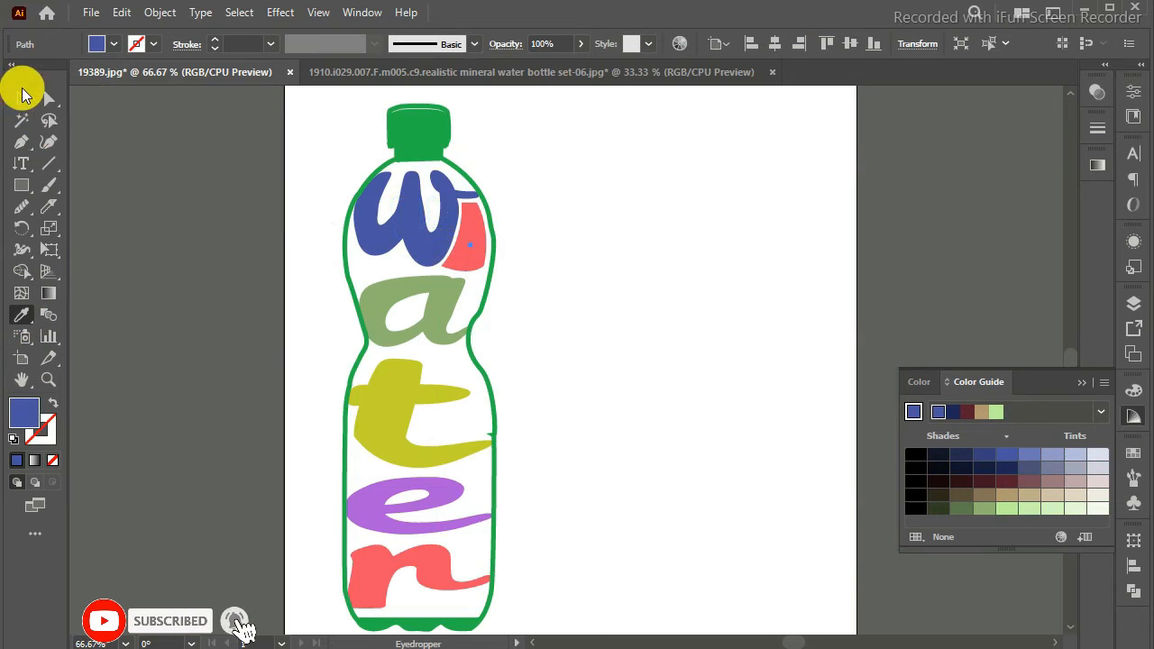
left_click(22, 97)
left_click(467, 230)
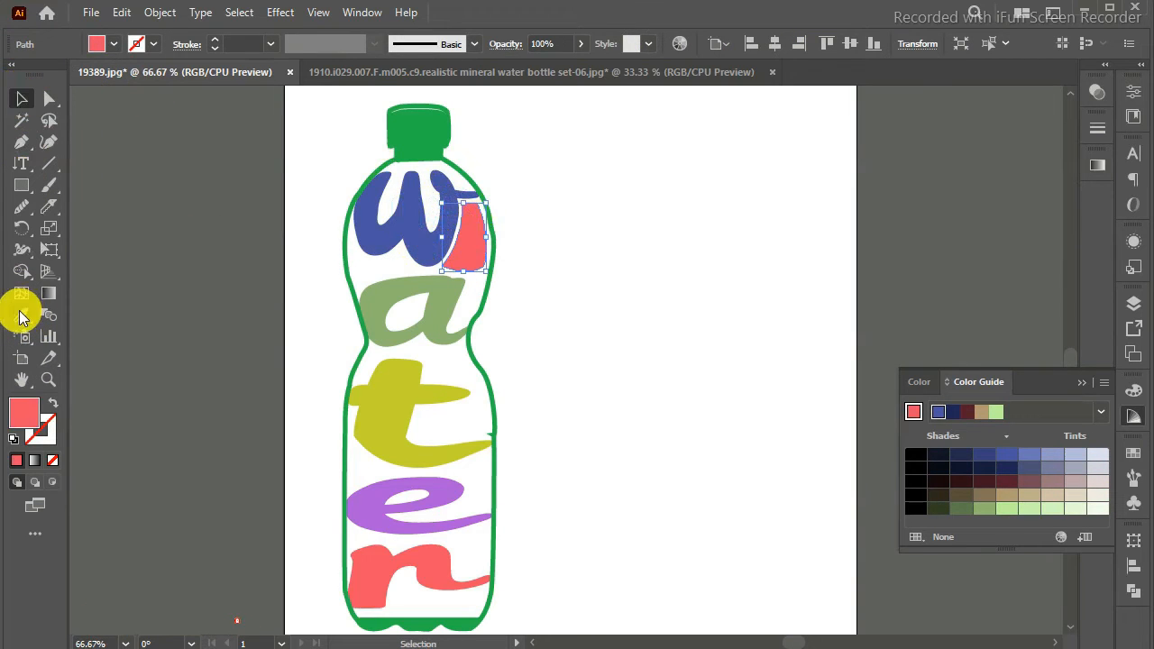
left_click(386, 235)
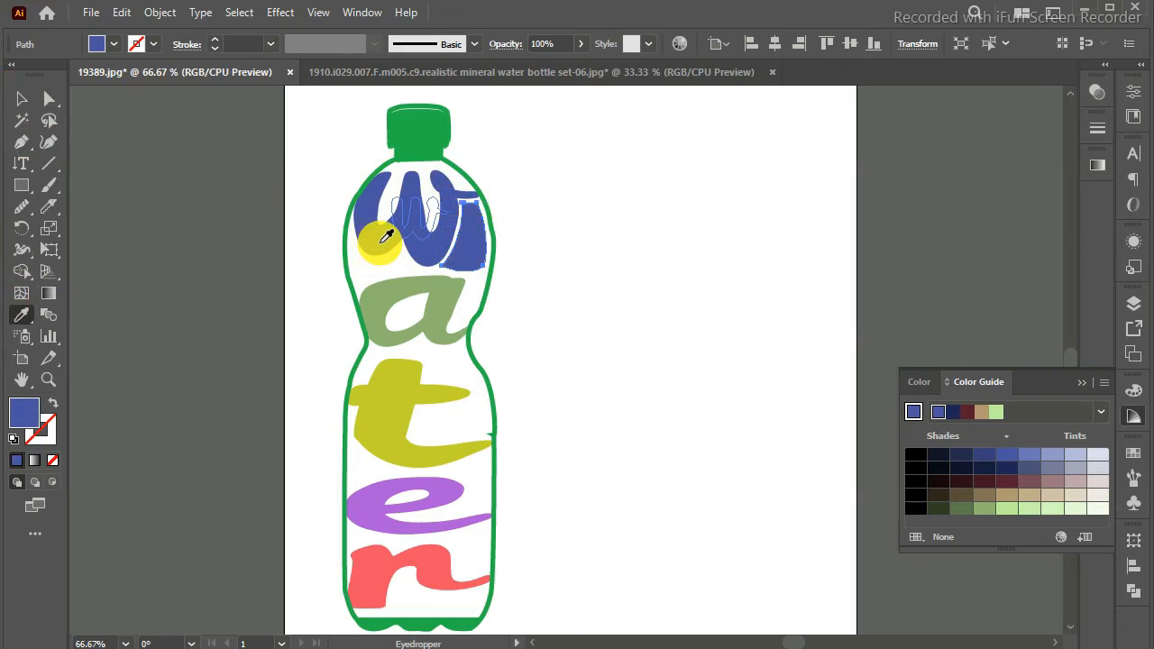
Step: Draw a narrow slanted filler shape with the Pen tool between the "a" and the bottle's right edge
left_click(22, 141)
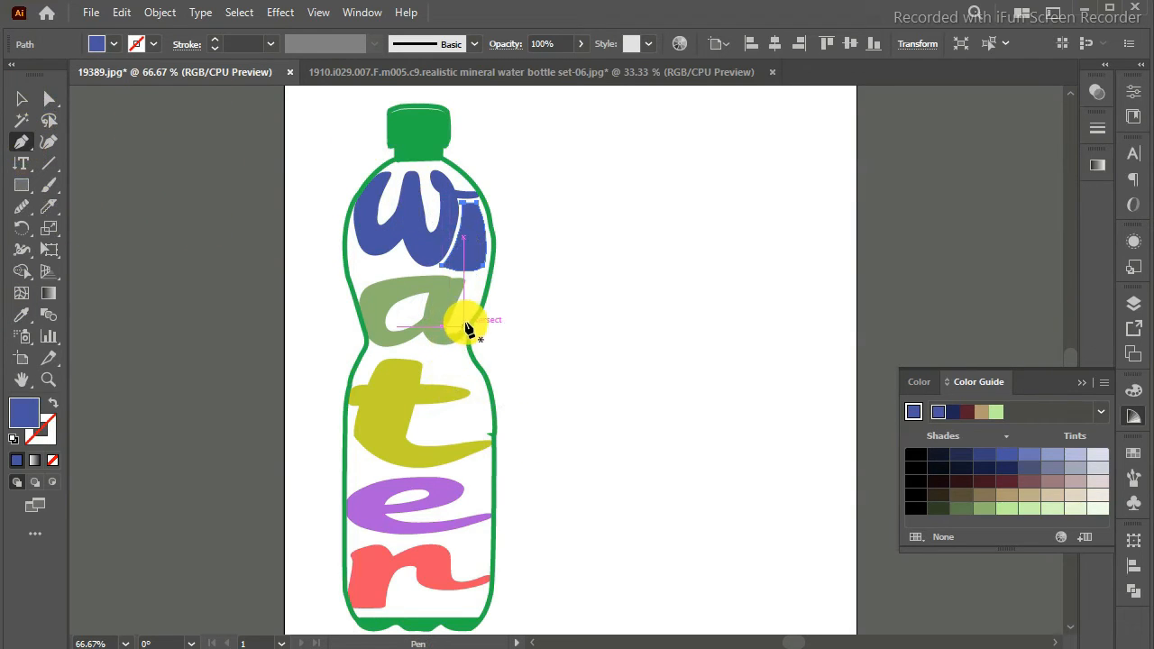
key("ctrl+=")
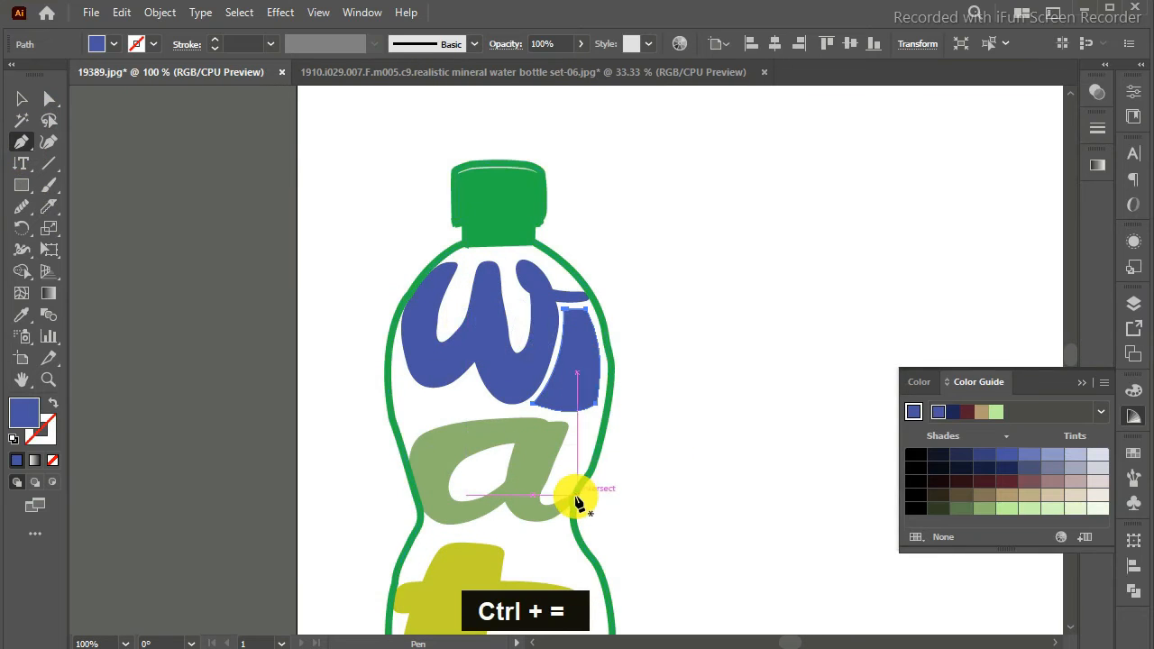
mouse_move(572, 483)
left_mouse_down()
mouse_move(555, 510)
mouse_move(553, 481)
mouse_move(577, 439)
mouse_move(572, 481)
mouse_move(586, 494)
left_mouse_up()
left_click(576, 431)
key("Return")
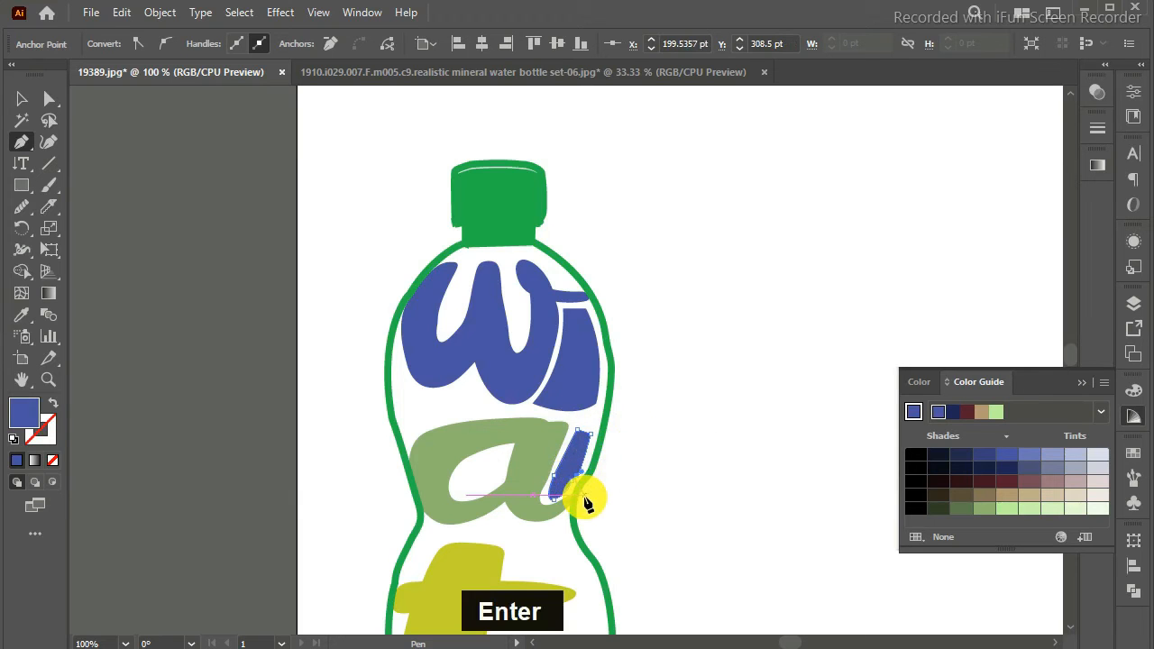
Step: Apply the muted green of the "a" to its filler shape with the Eyedropper and collapse the Color Guide
left_click(21, 314)
left_click(441, 448)
key("Return")
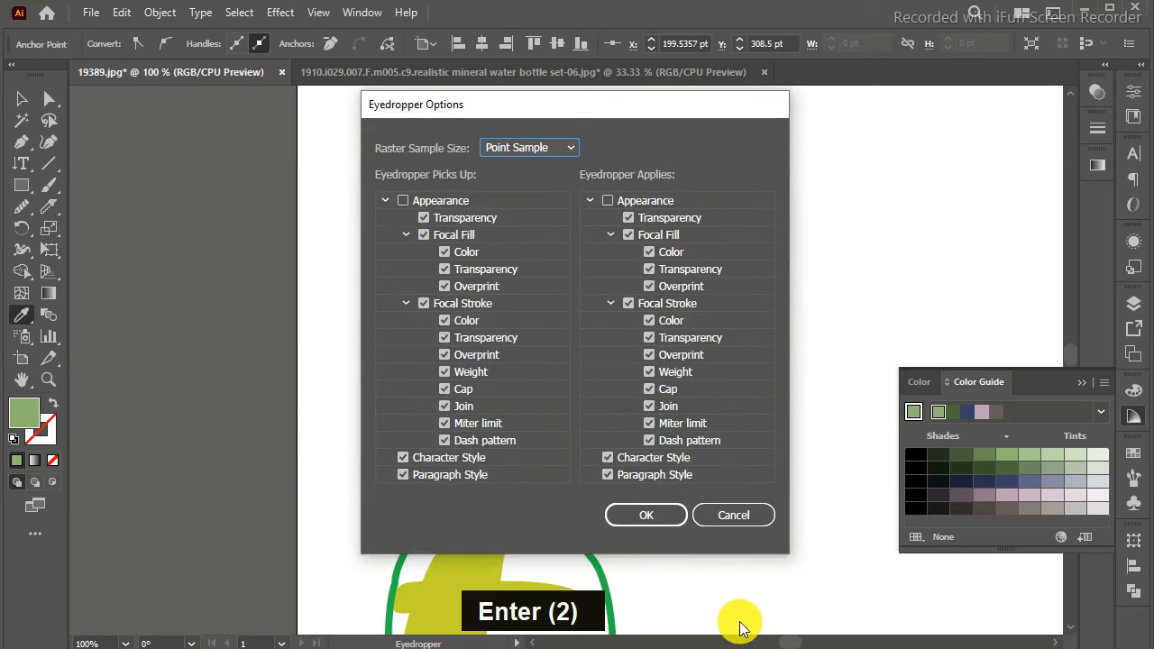
left_click(762, 515)
left_click(1081, 382)
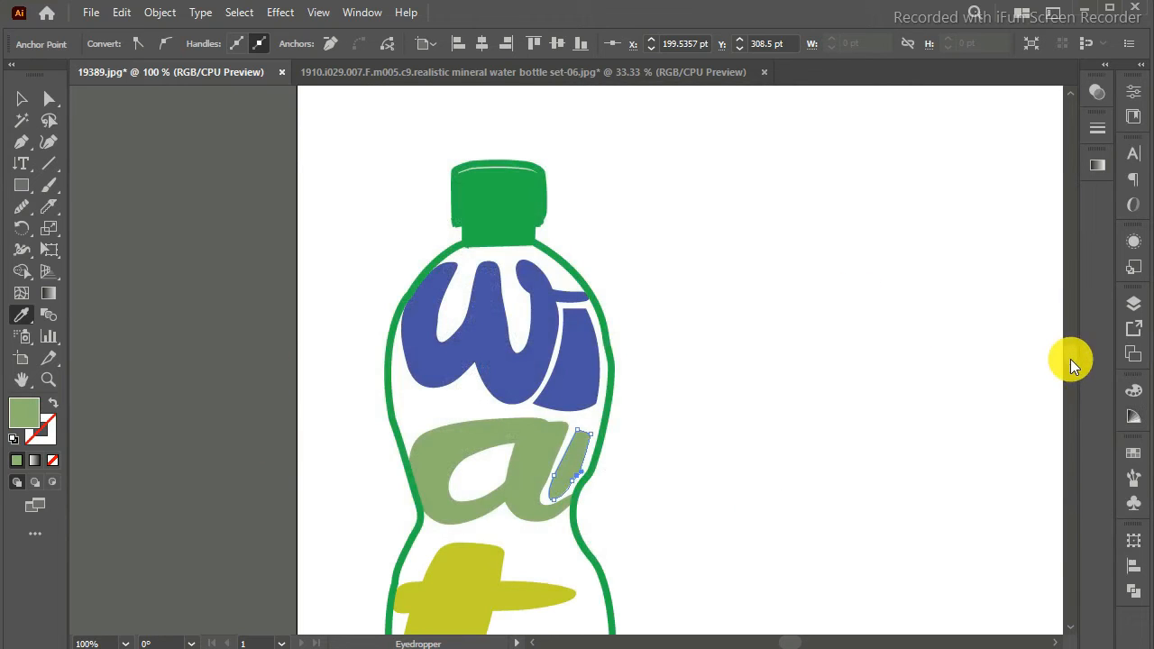
Step: Draw a closed filler shape with the Pen tool between the crossbar and the lower tail of the "t"
left_click(22, 141)
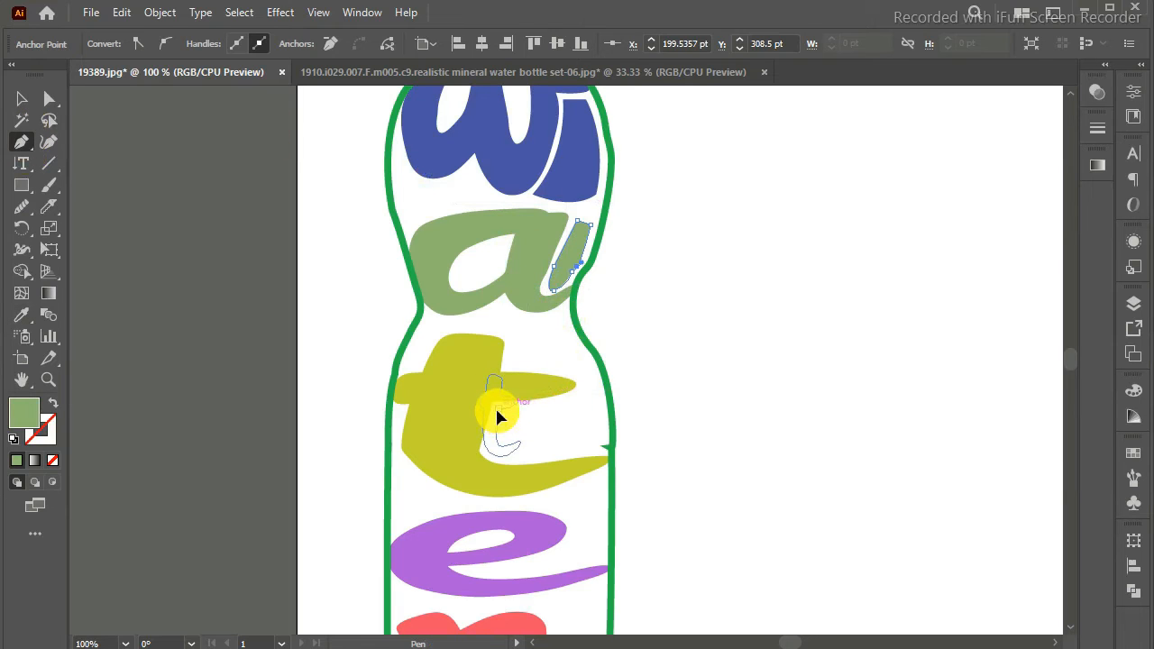
left_click_drag(494, 431, 489, 451)
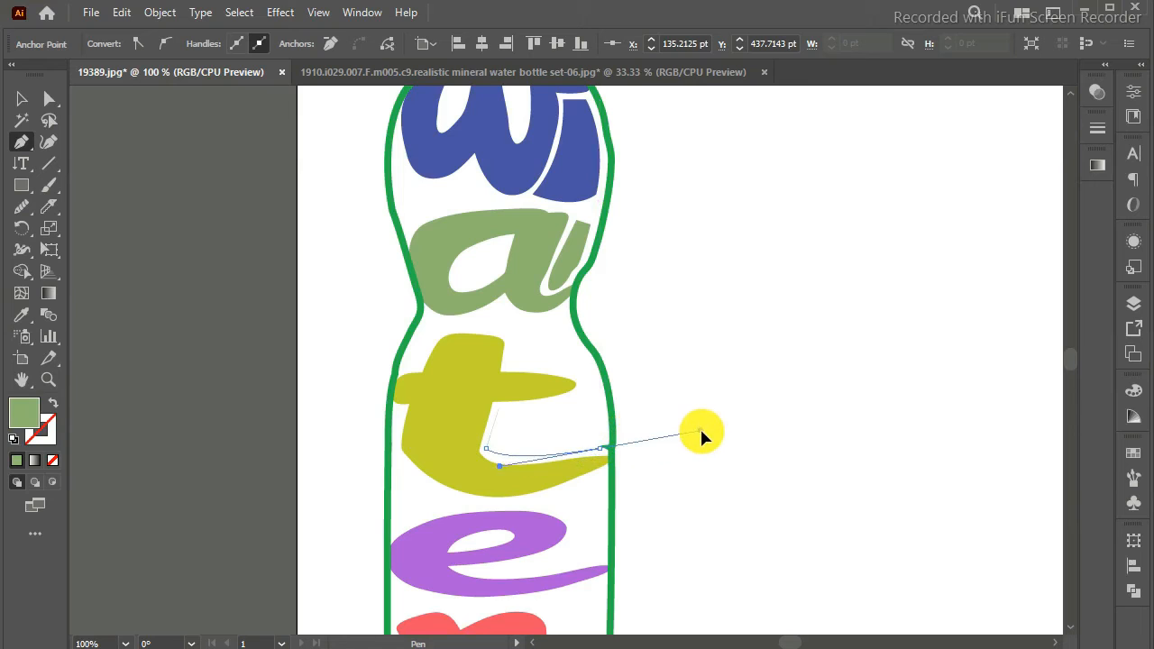
left_click_drag(709, 423, 709, 424)
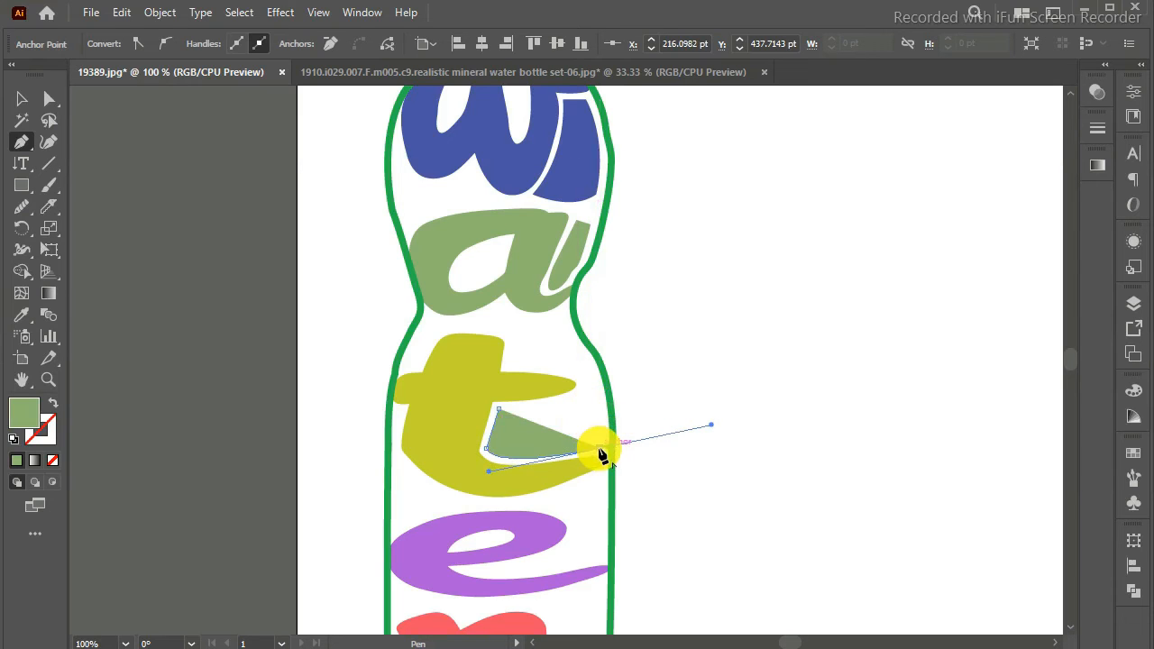
left_click_drag(598, 424, 559, 384)
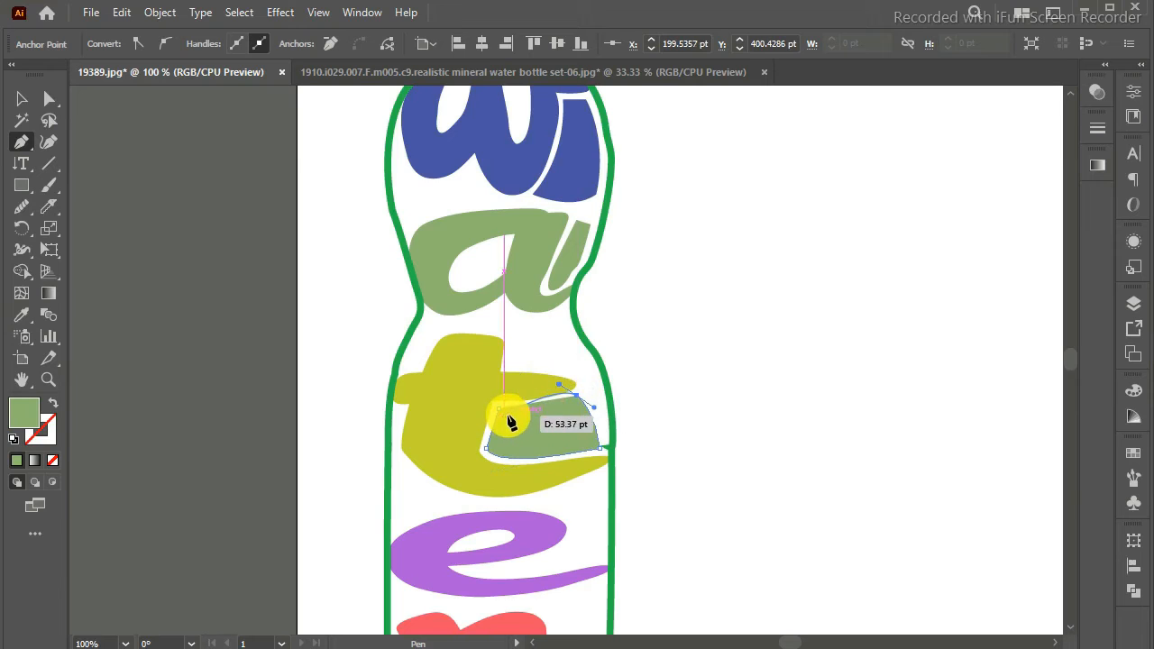
left_click(577, 396)
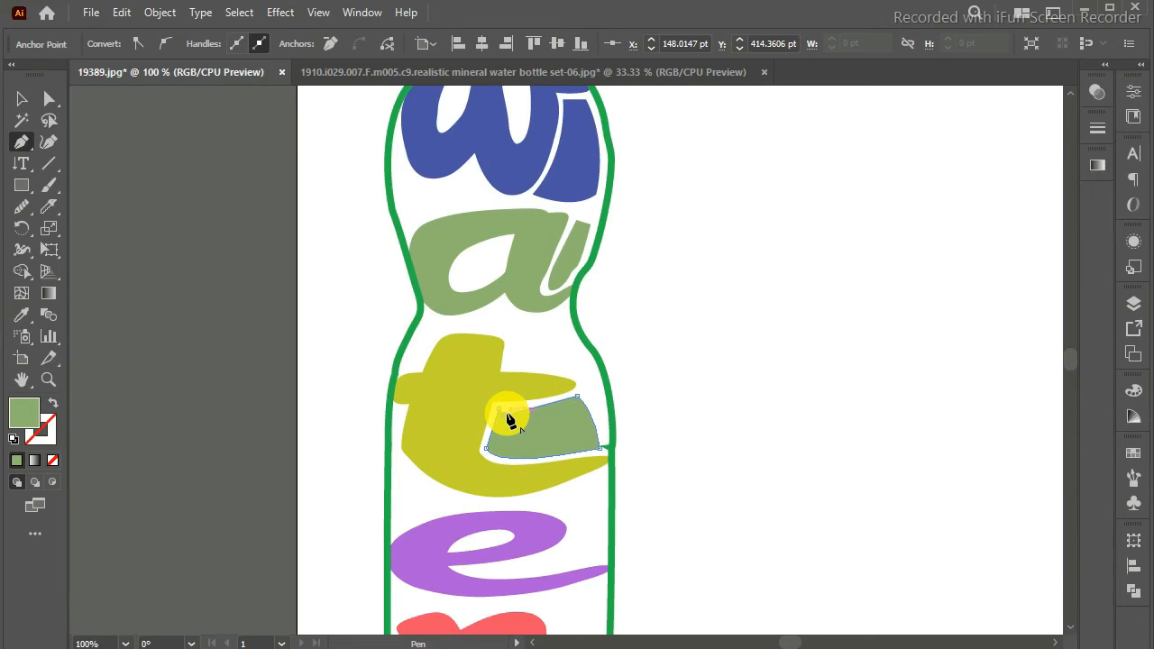
key("Return")
key("Return")
key("Return")
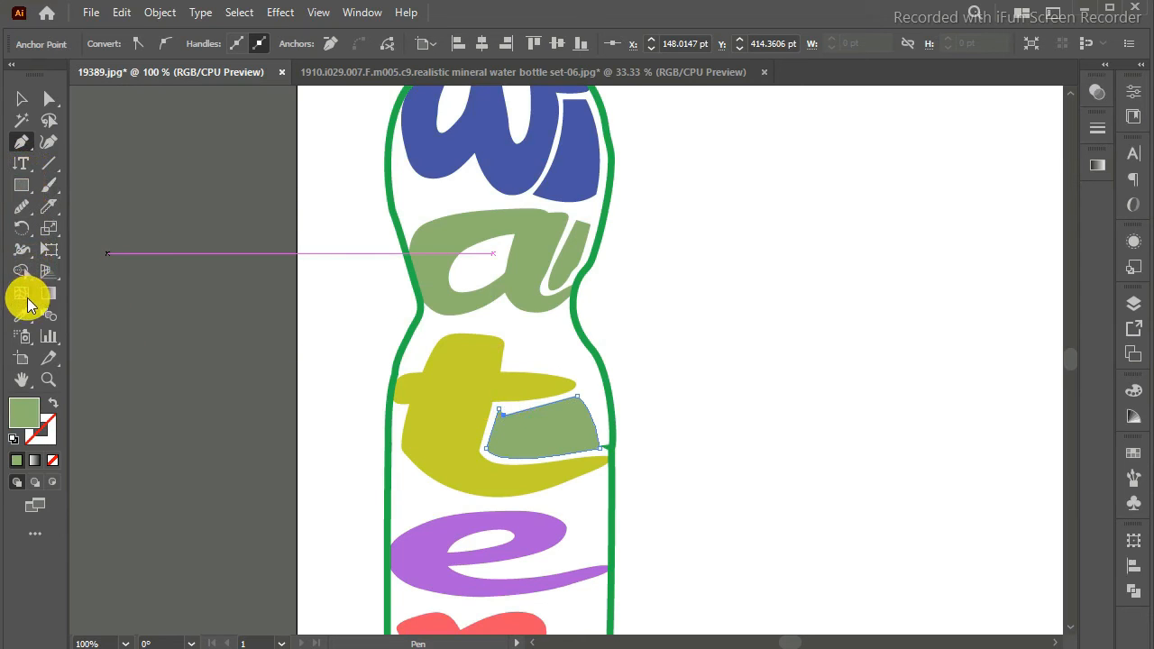
Step: Copy the yellow-green fill of the "t" onto its filler shape with the Eyedropper, keeping the Eyedropper options as they are
left_click(22, 314)
left_click(433, 427)
key("Return")
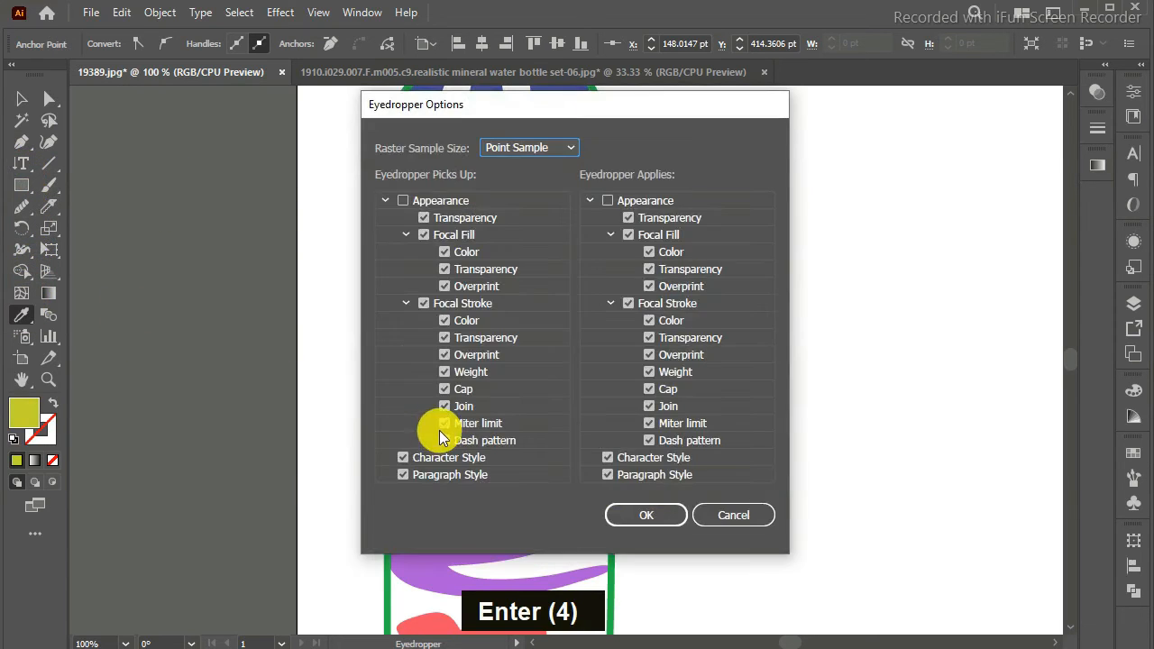
left_click(737, 510)
Step: Draw a thin curved filler shape with the Pen tool in the opening between the bowl and tail of the "e"
scroll(1073, 364, "down", 5)
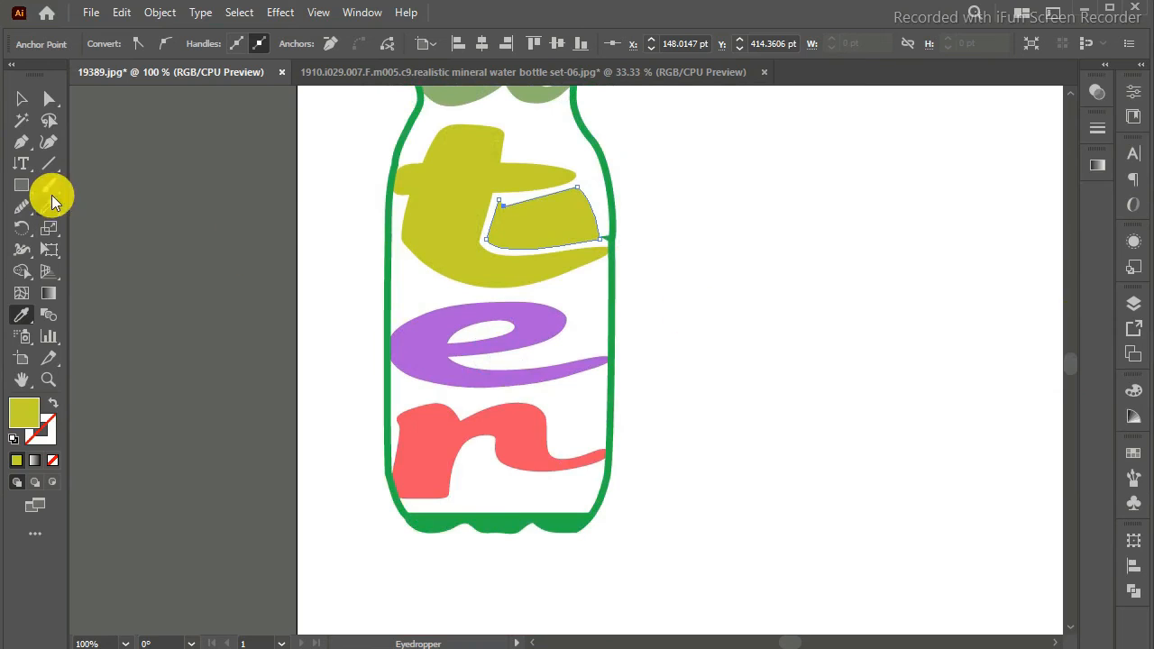
left_click(22, 141)
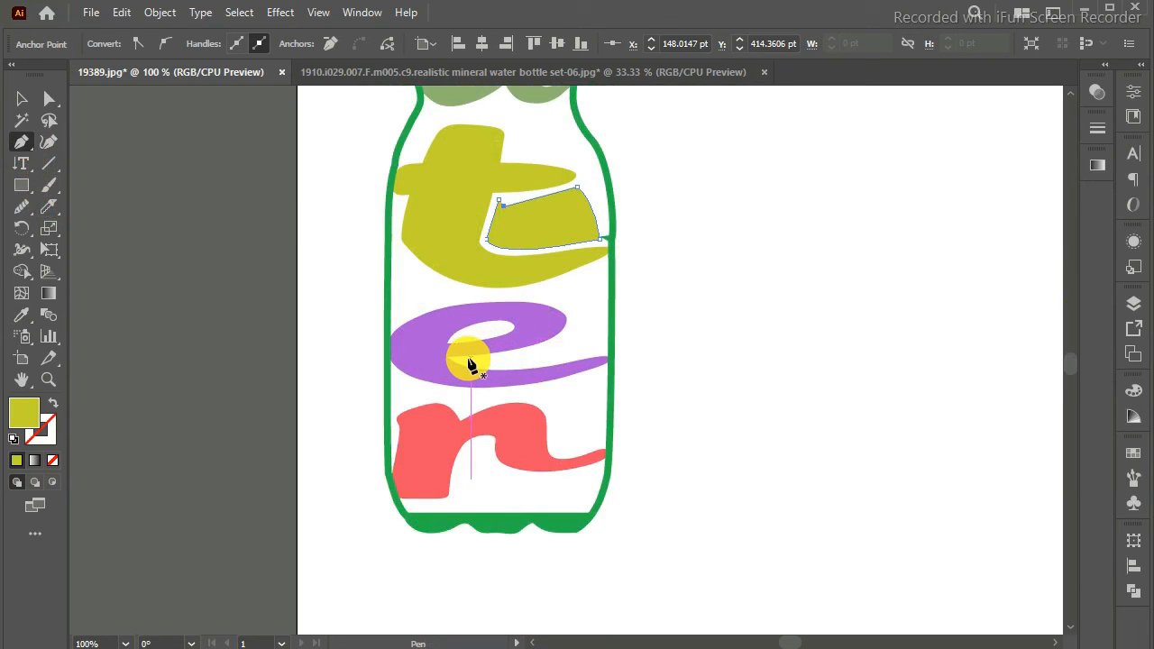
left_click(469, 359)
left_click(455, 360)
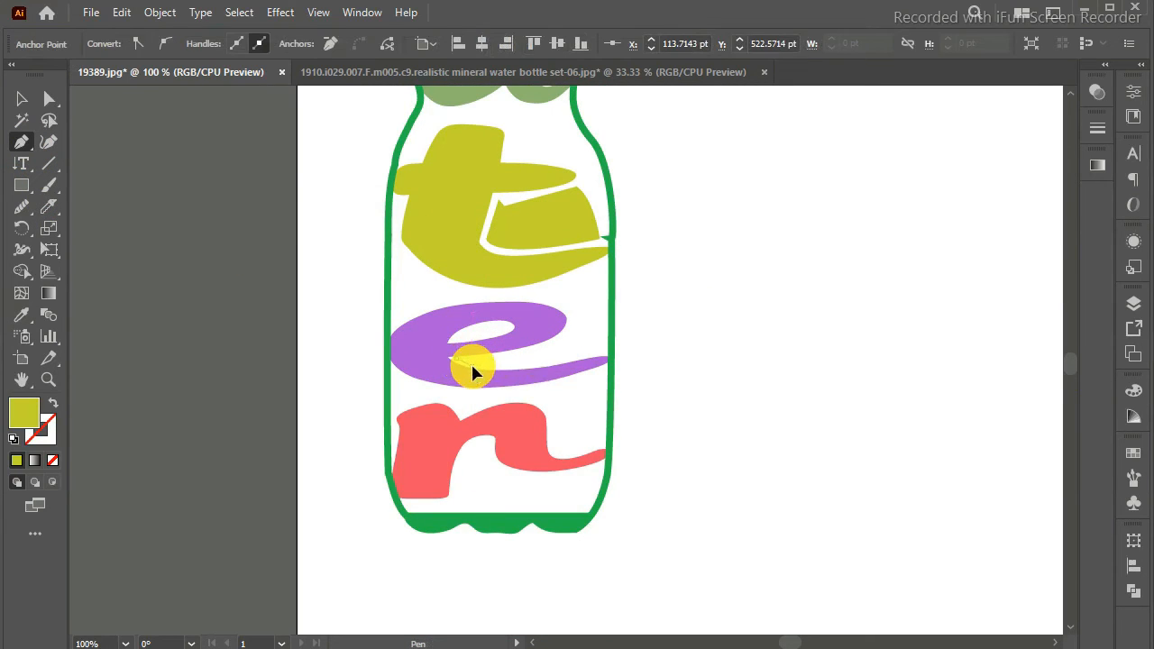
left_click(472, 367)
key("ctrl+z")
left_click_drag(480, 366, 491, 362)
left_click_drag(601, 348, 602, 338)
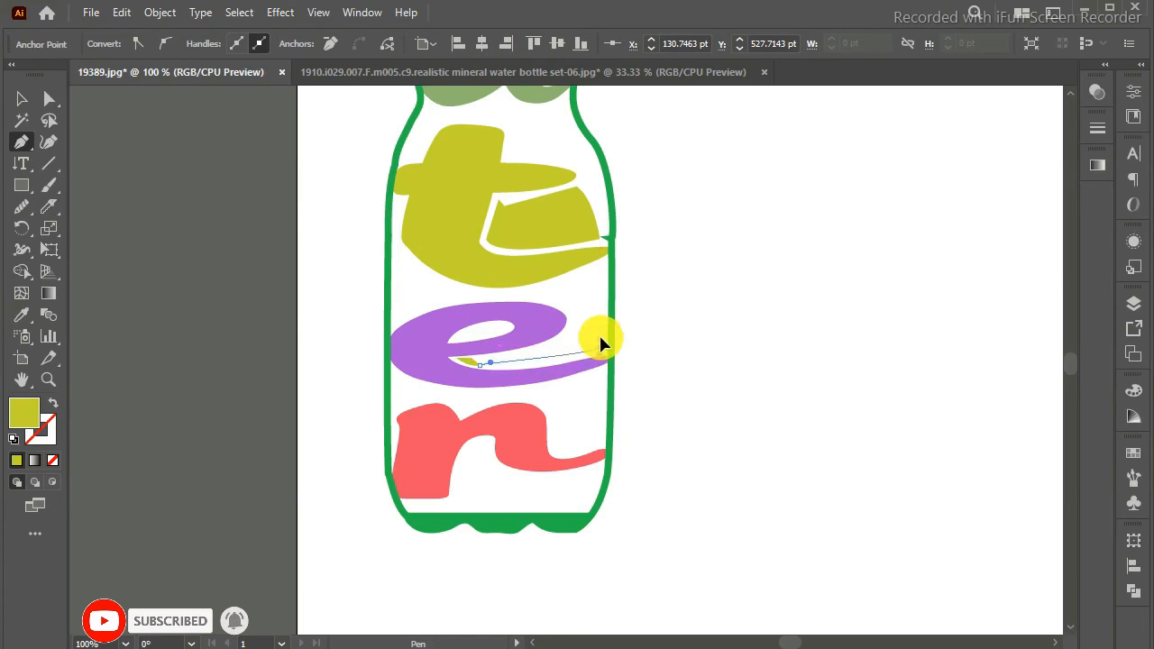
left_click_drag(680, 325, 691, 317)
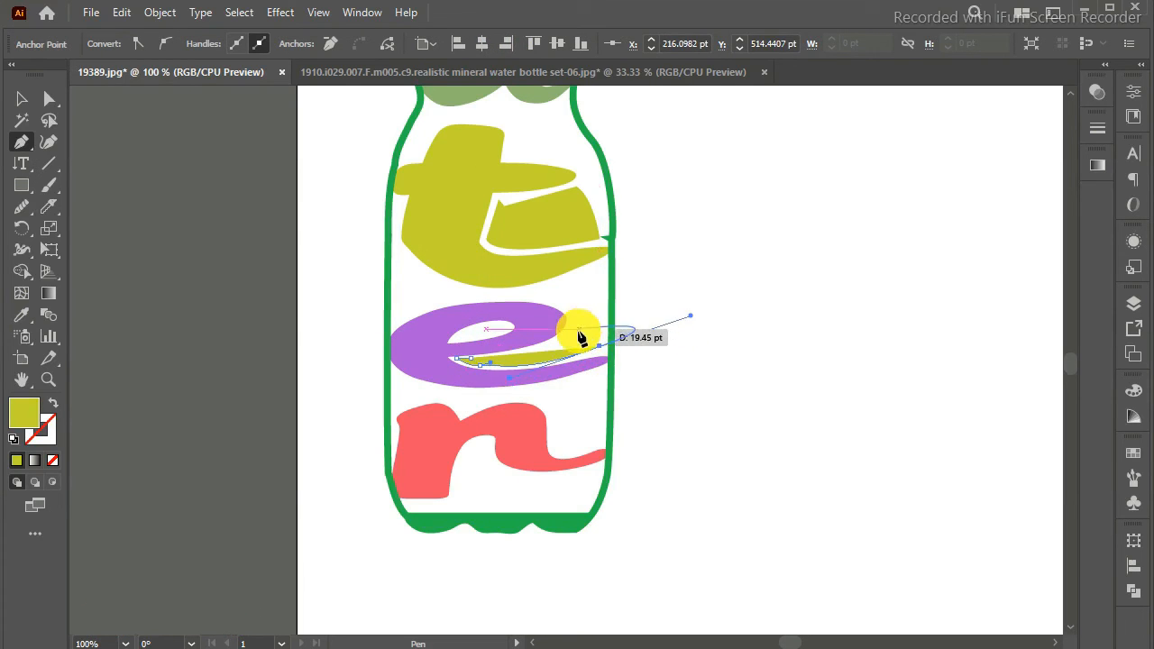
left_click_drag(601, 347, 544, 326)
key("Down")
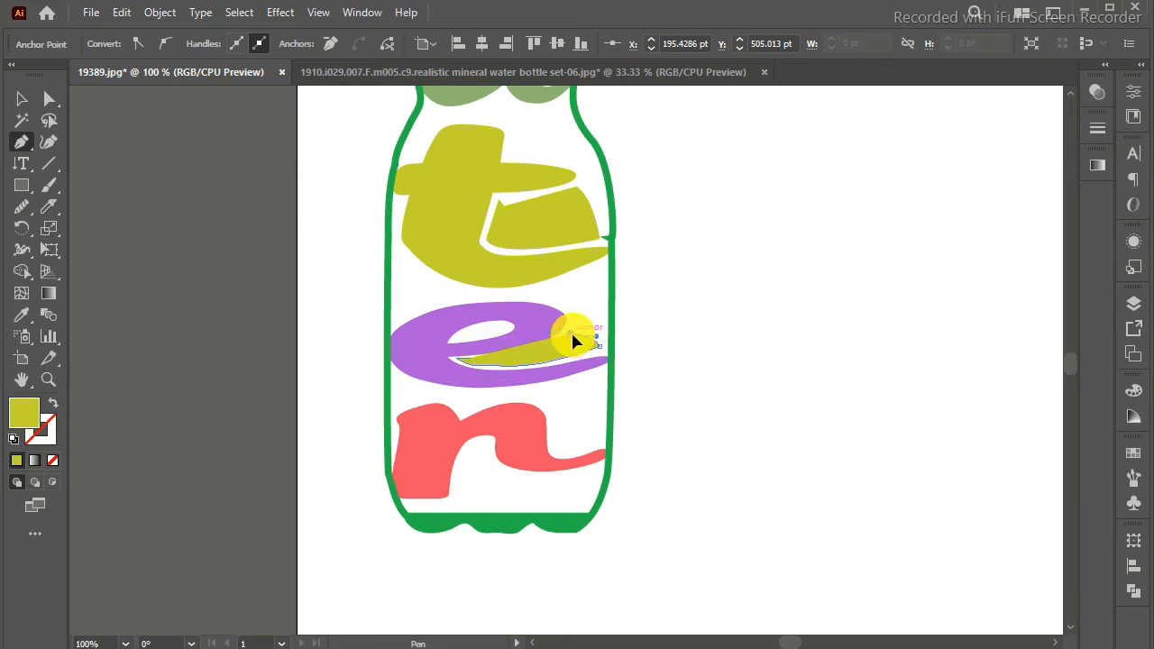
left_click_drag(487, 369, 439, 365)
key("Return")
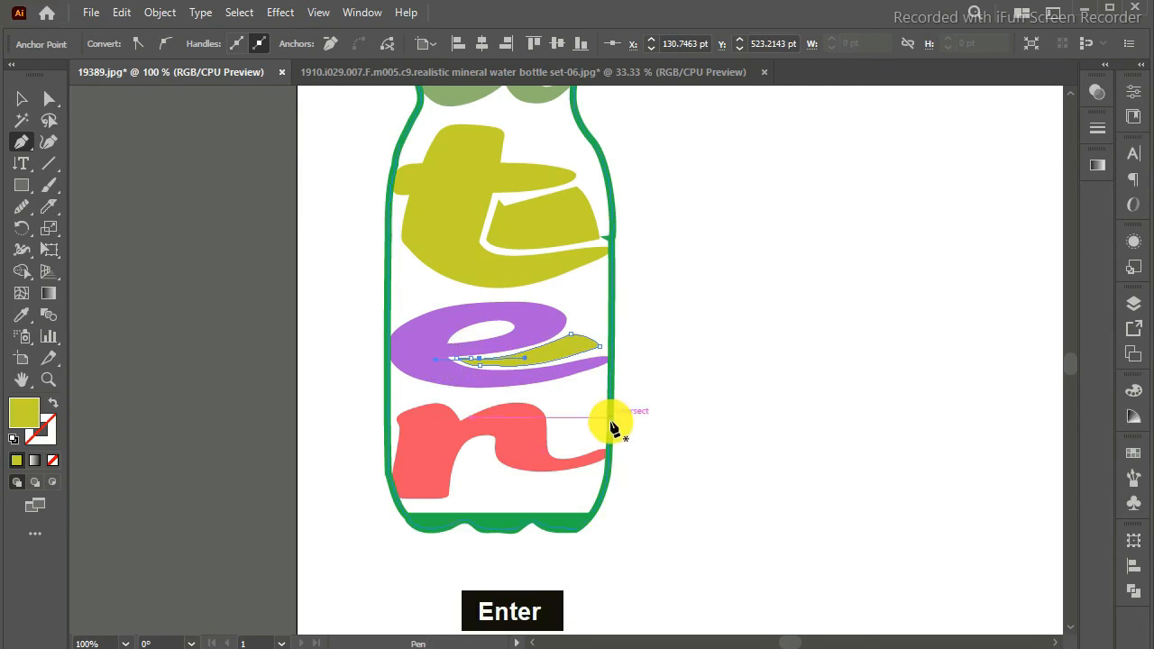
Step: Copy the purple fill of the "e" onto its thin filler shape with the Eyedropper
left_click(22, 311)
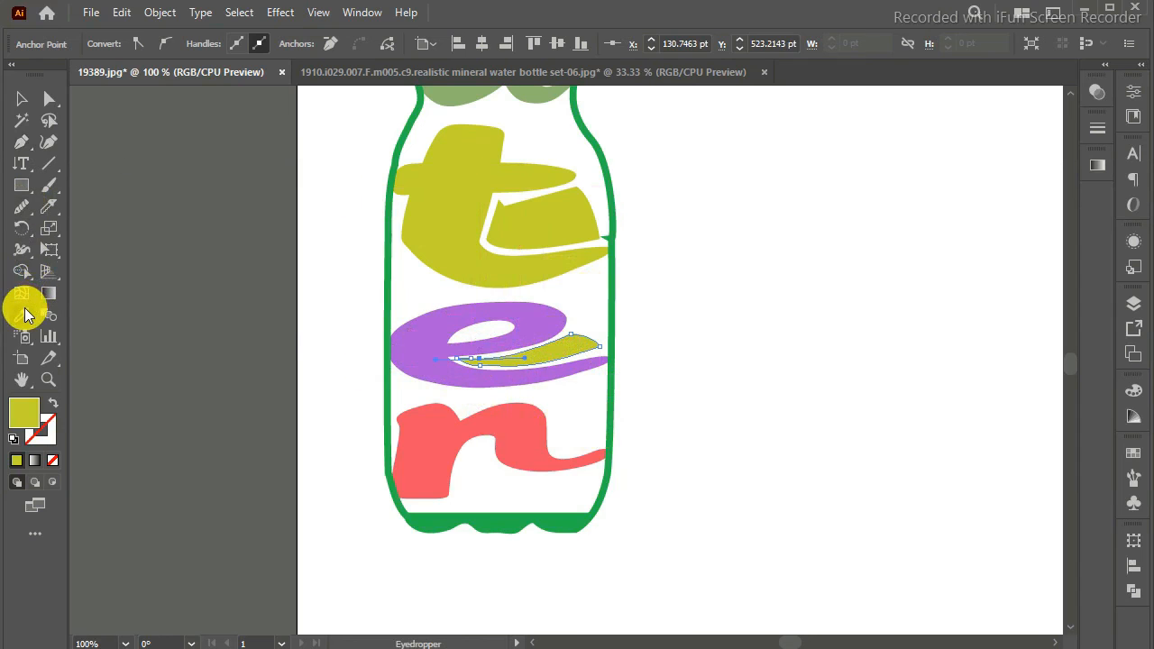
left_click(435, 335)
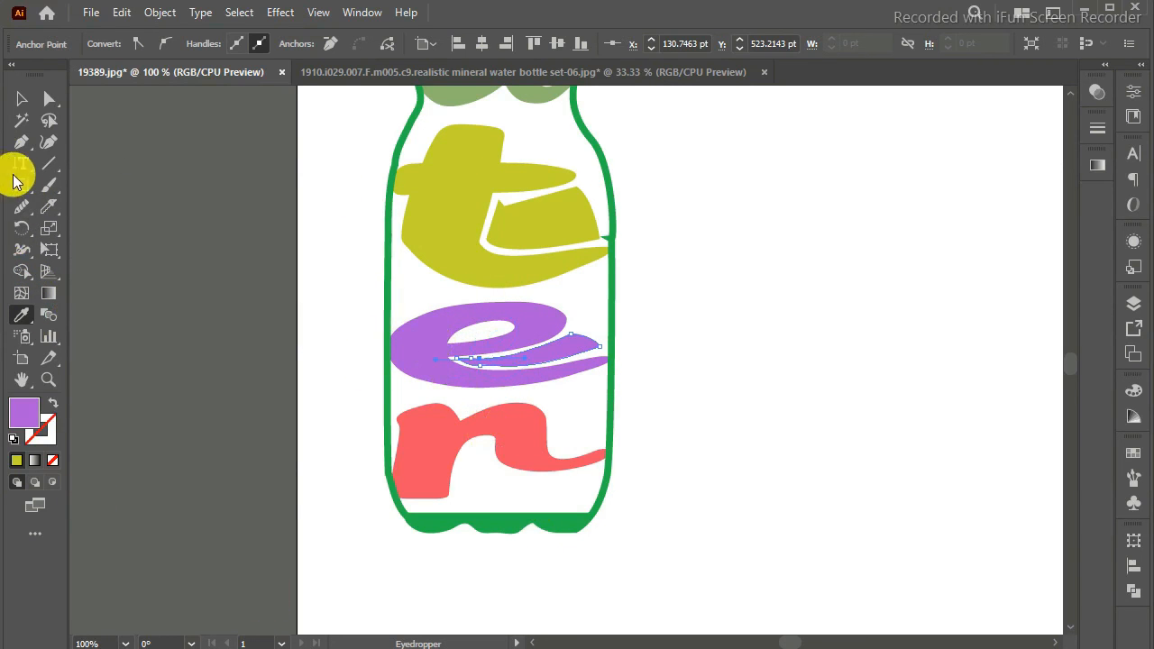
Step: Draw a closed filler shape with the Pen tool in the opening beneath the arch and tail of the "r", above the bottle base
left_click(21, 141)
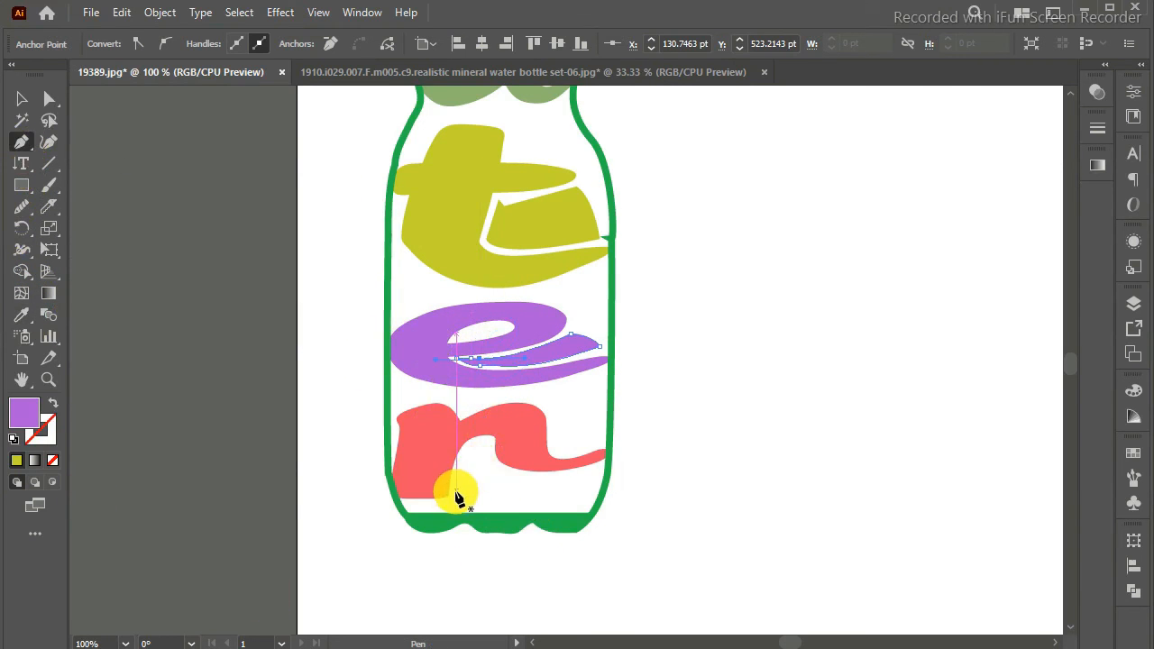
left_click(455, 491)
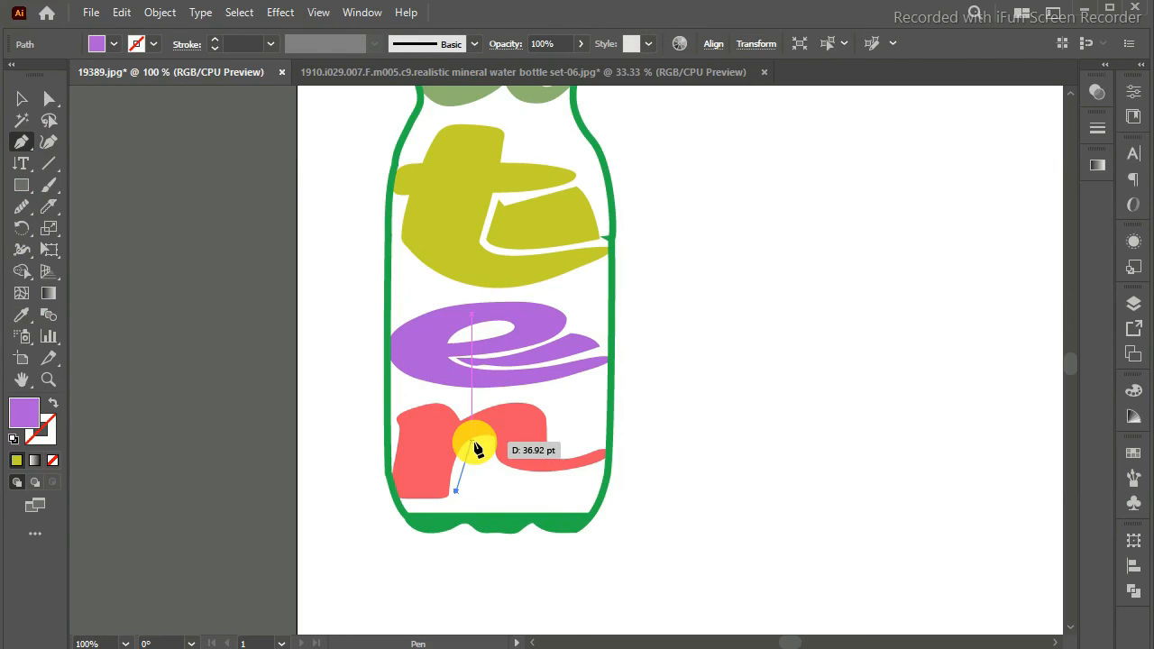
left_click_drag(482, 440, 508, 479)
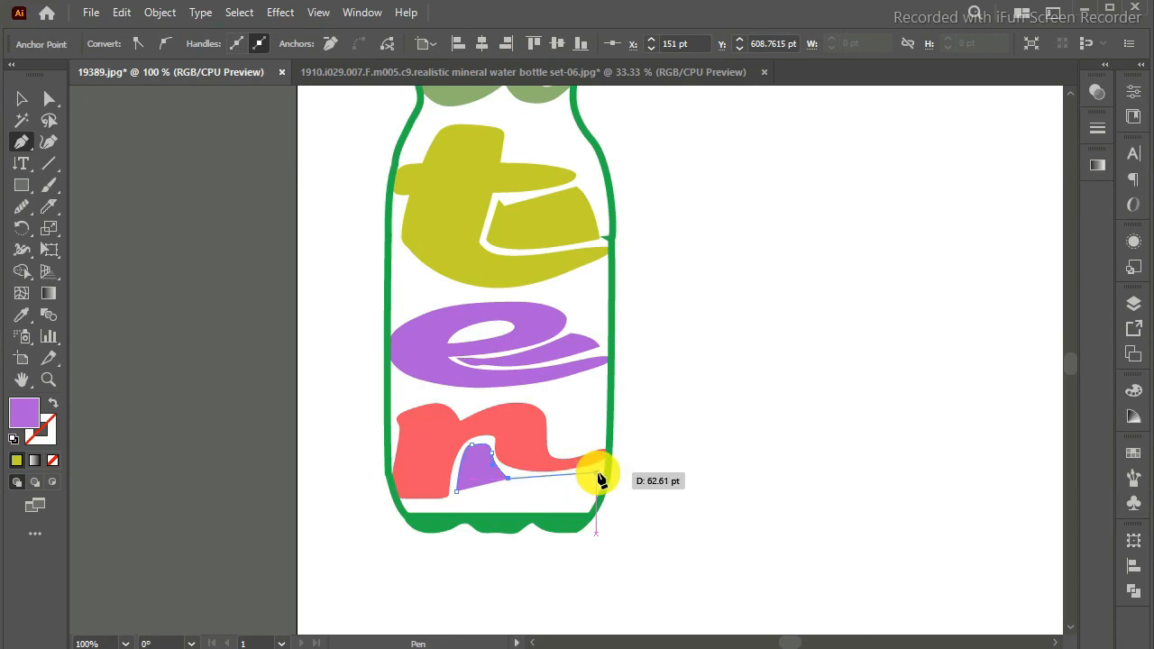
left_click(597, 473)
left_click(592, 498)
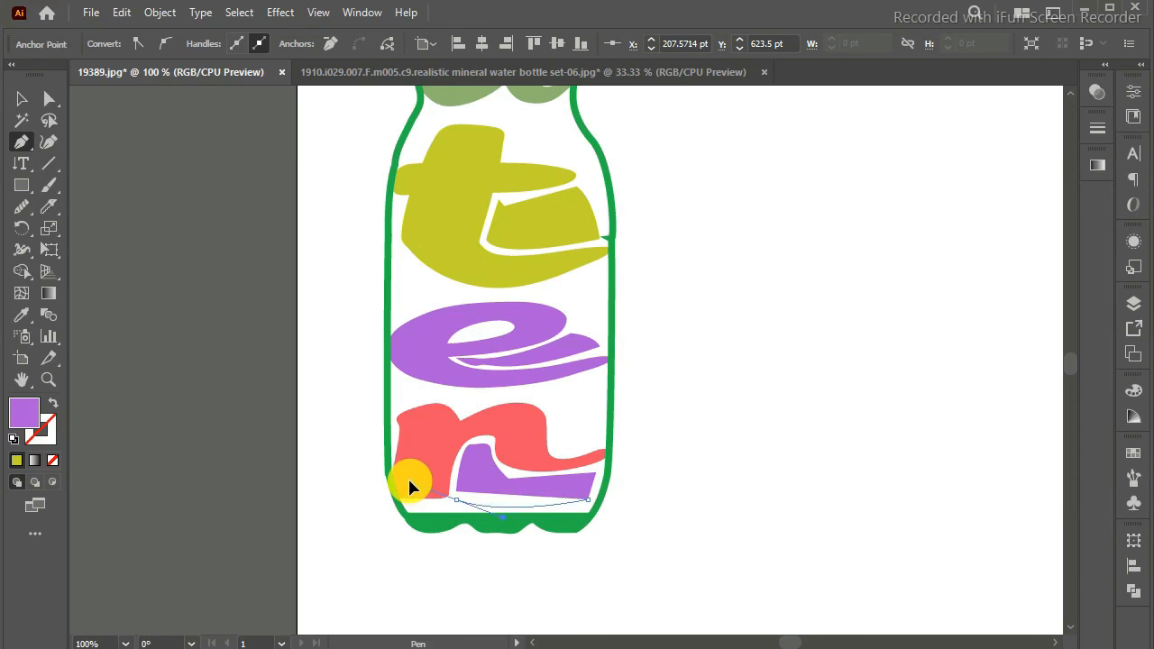
left_click(458, 496)
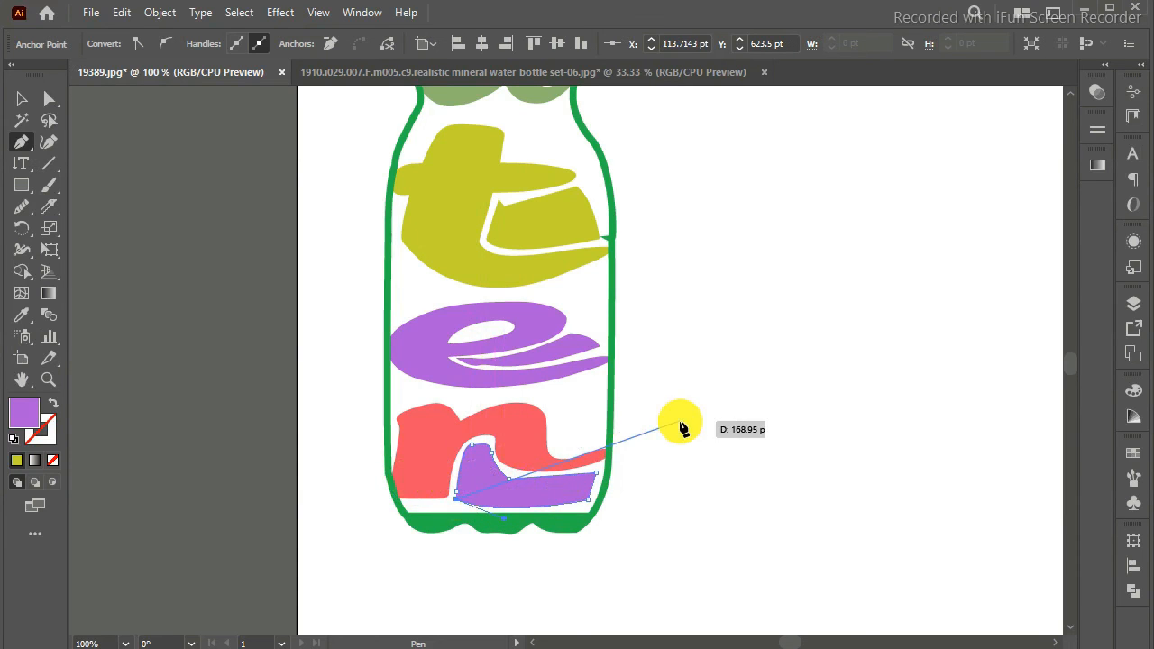
Step: Copy the coral red fill of the "r" onto its filler shape with the Eyedropper and return to the Selection tool
left_click(22, 314)
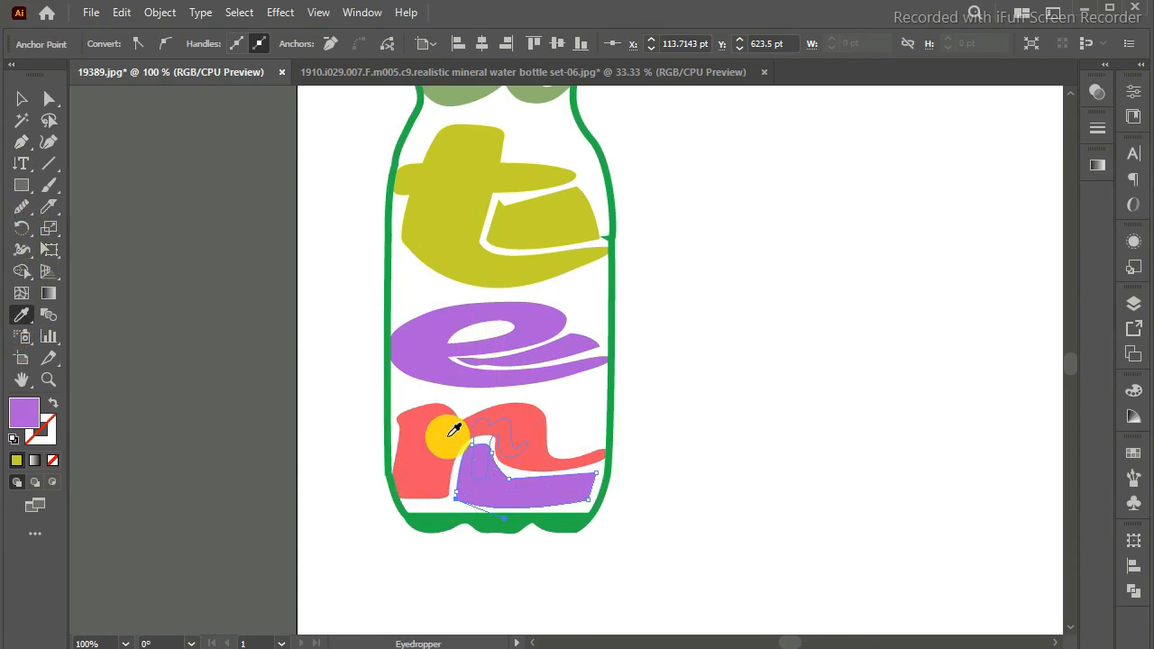
left_click(21, 98)
Step: Examine the whole bottle lettering from cap to base, checking the letters and their filler shapes inside the outline
key("ctrl+minus")
key("ctrl+minus")
key("ctrl+minus")
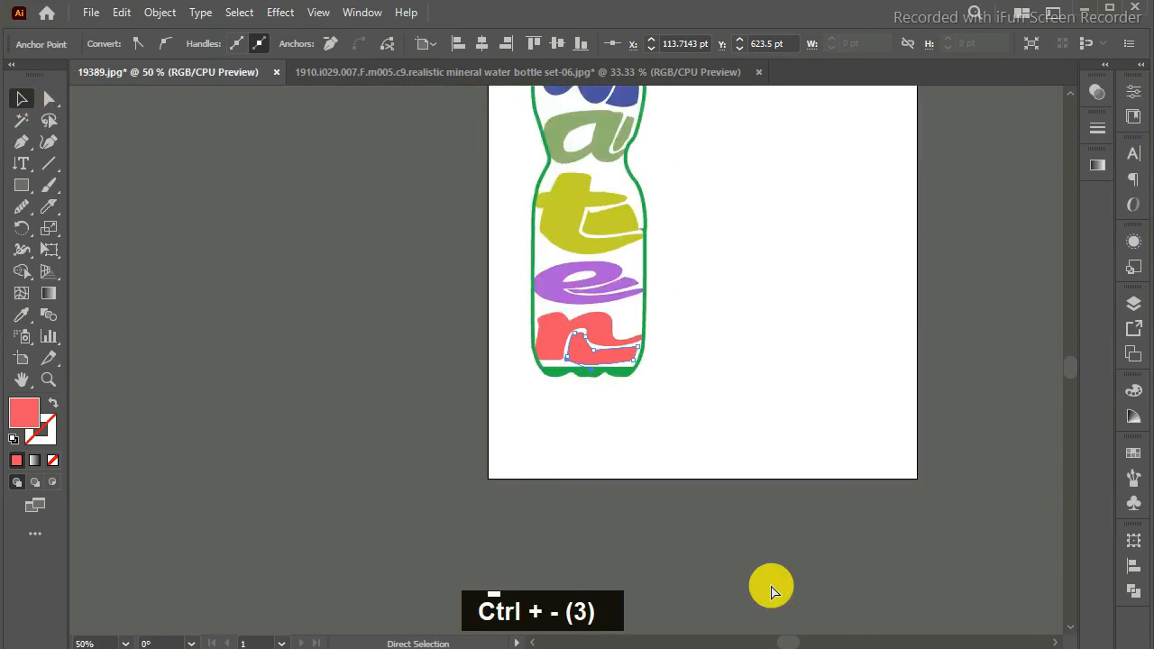
scroll(1069, 373, "up", 3)
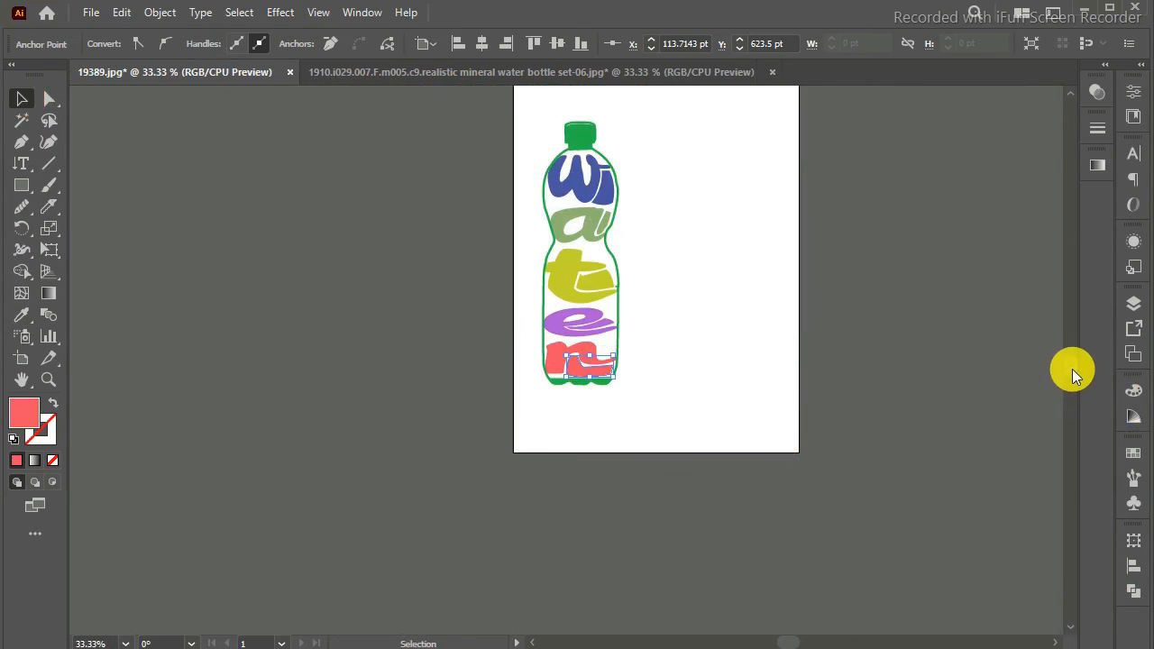
key("ctrl+equal")
key("ctrl+equal")
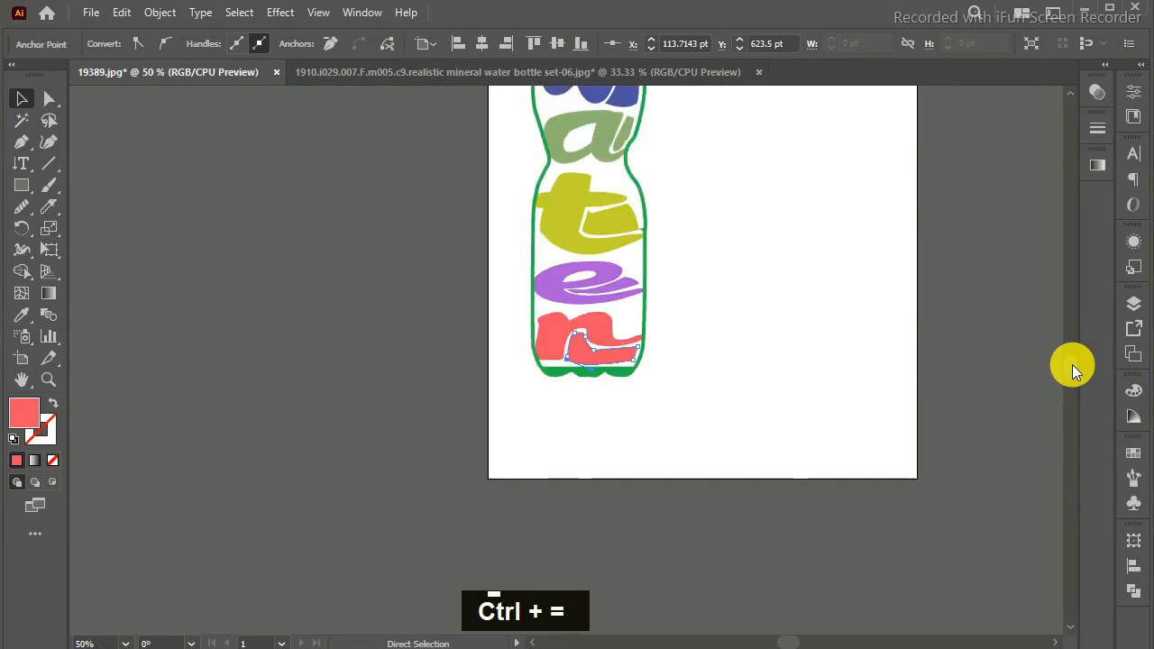
scroll(1073, 359, "up", 2)
scroll(1073, 357, "down", 1)
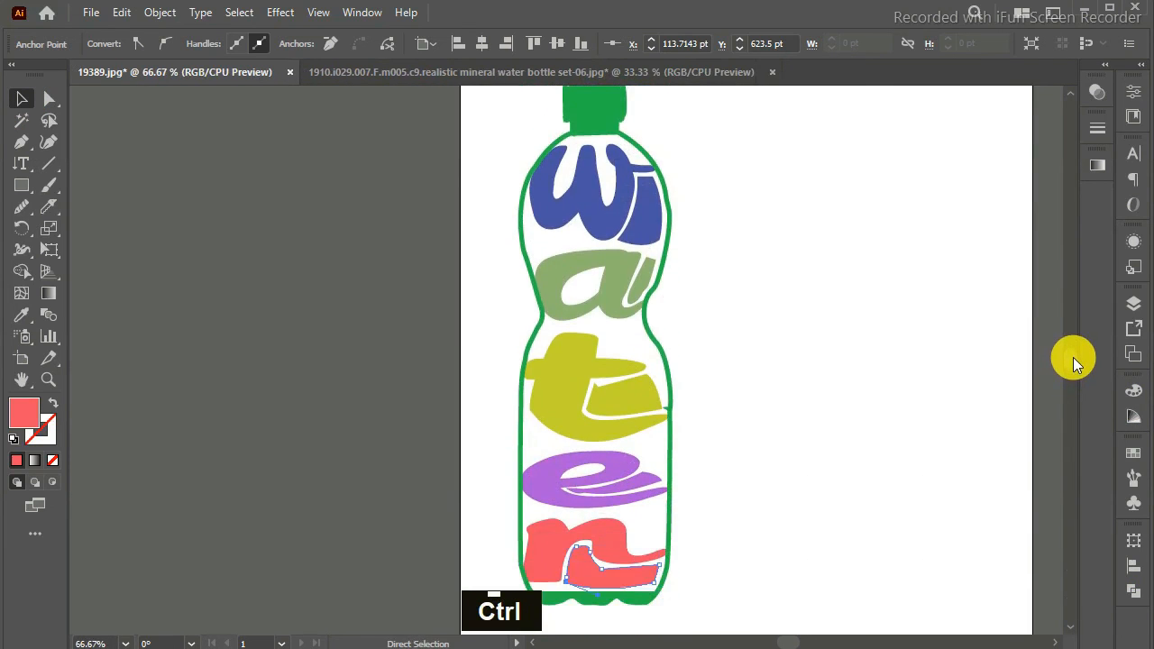
key("ctrl+minus")
scroll(1073, 365, "up", 2)
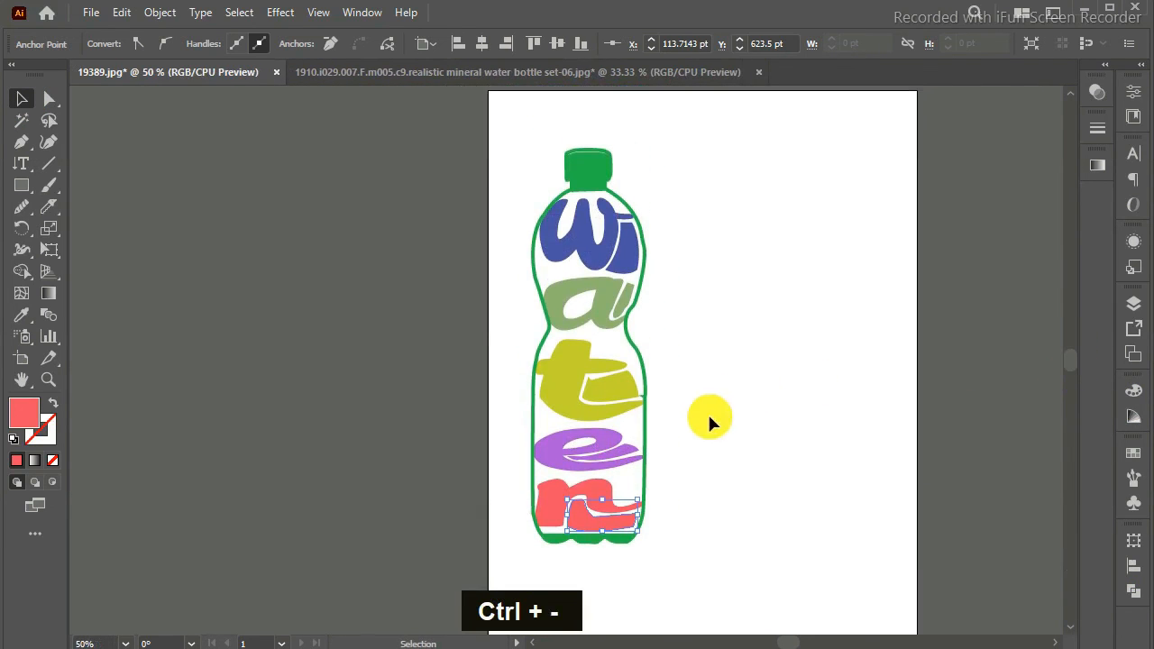